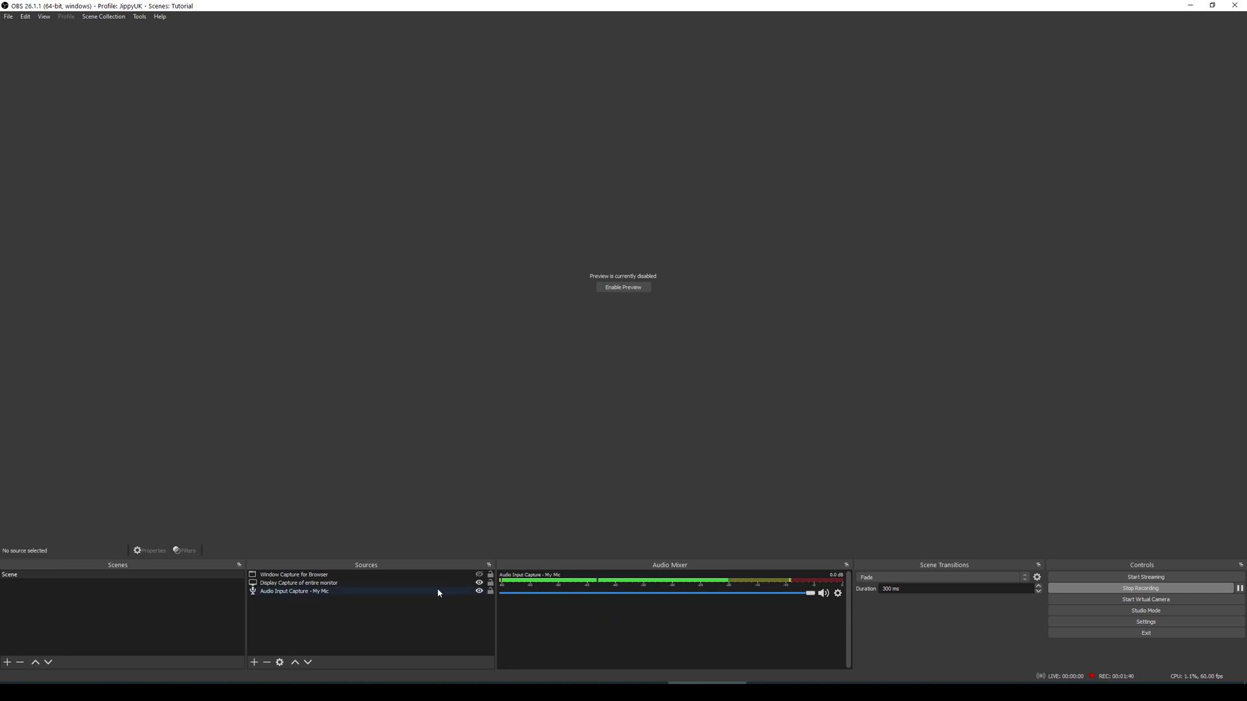
click(254, 662)
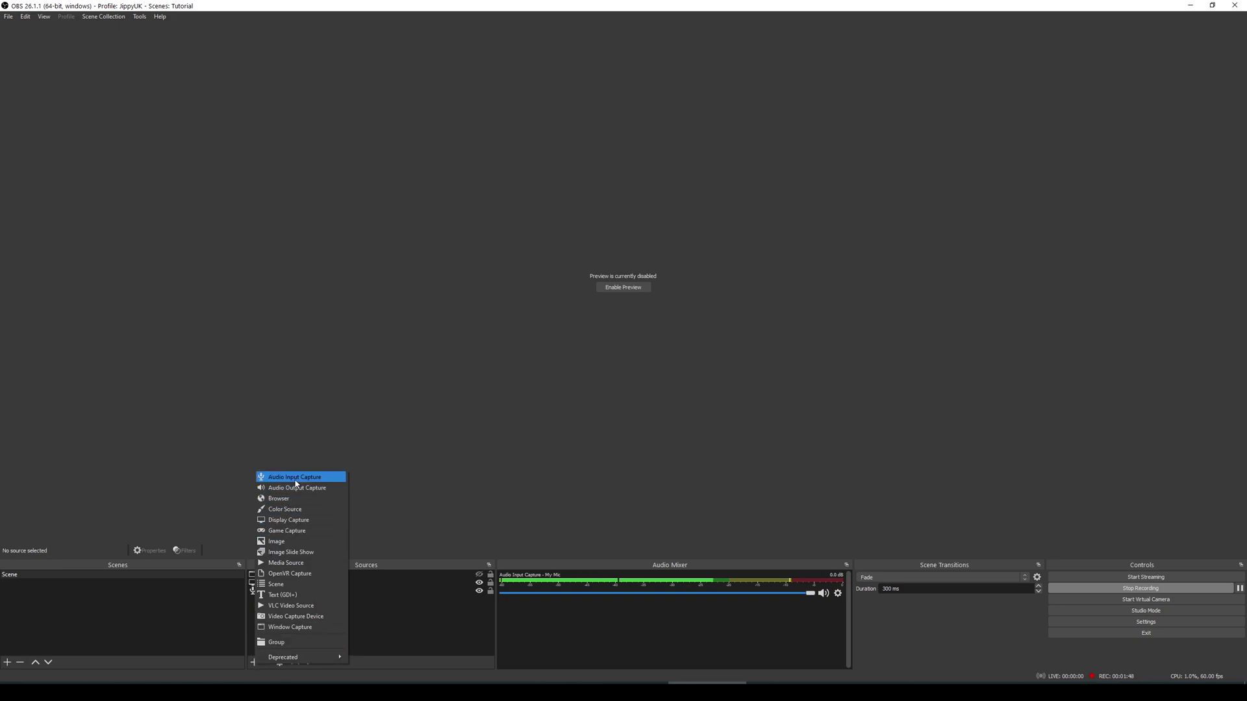
click(412, 621)
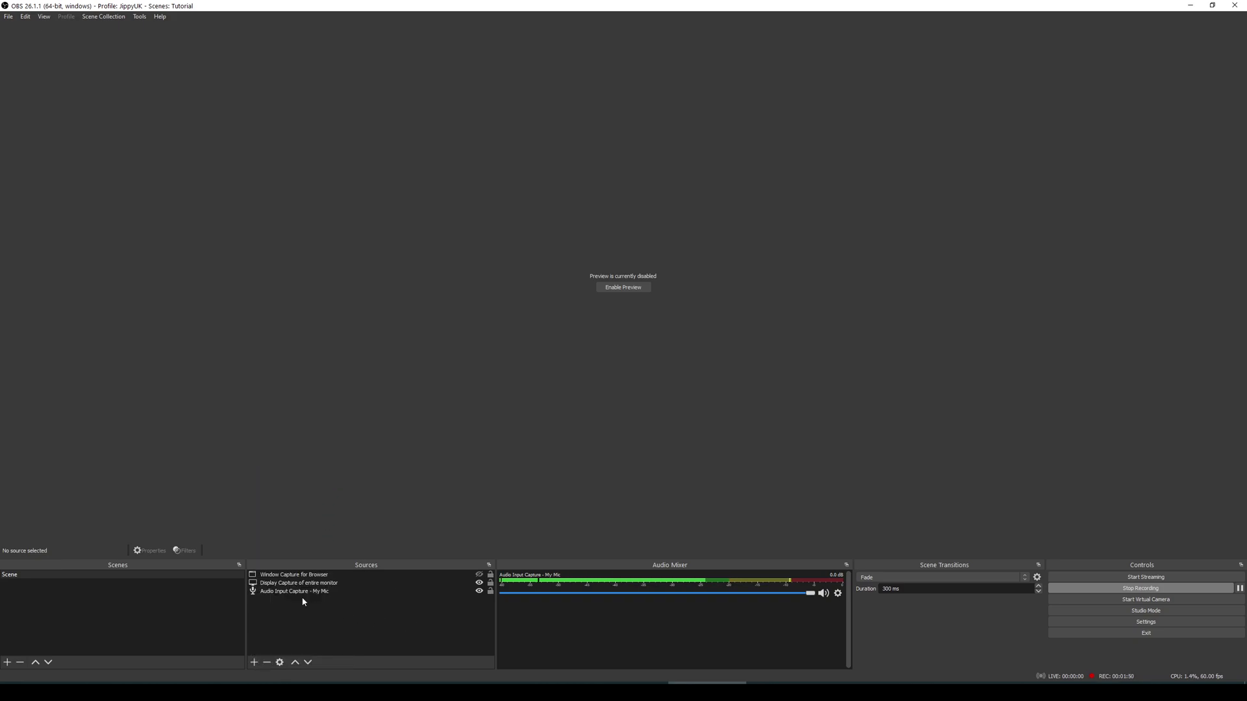
double_click(294, 591)
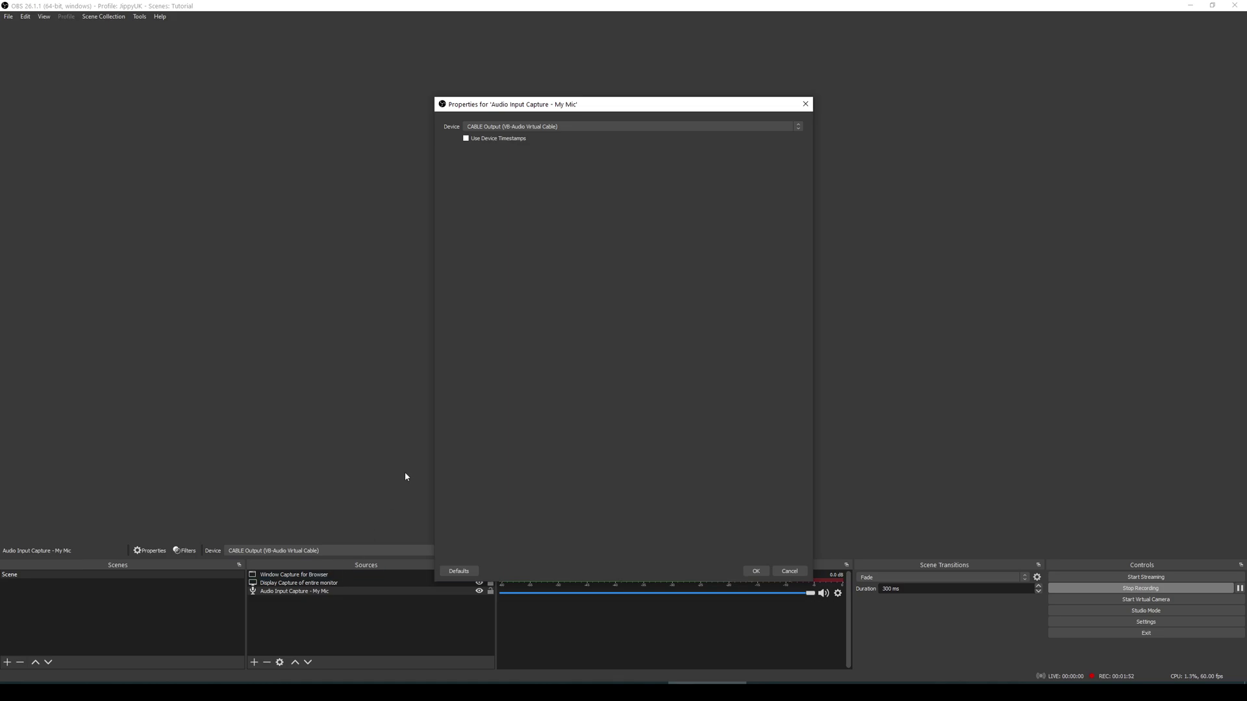
click(482, 127)
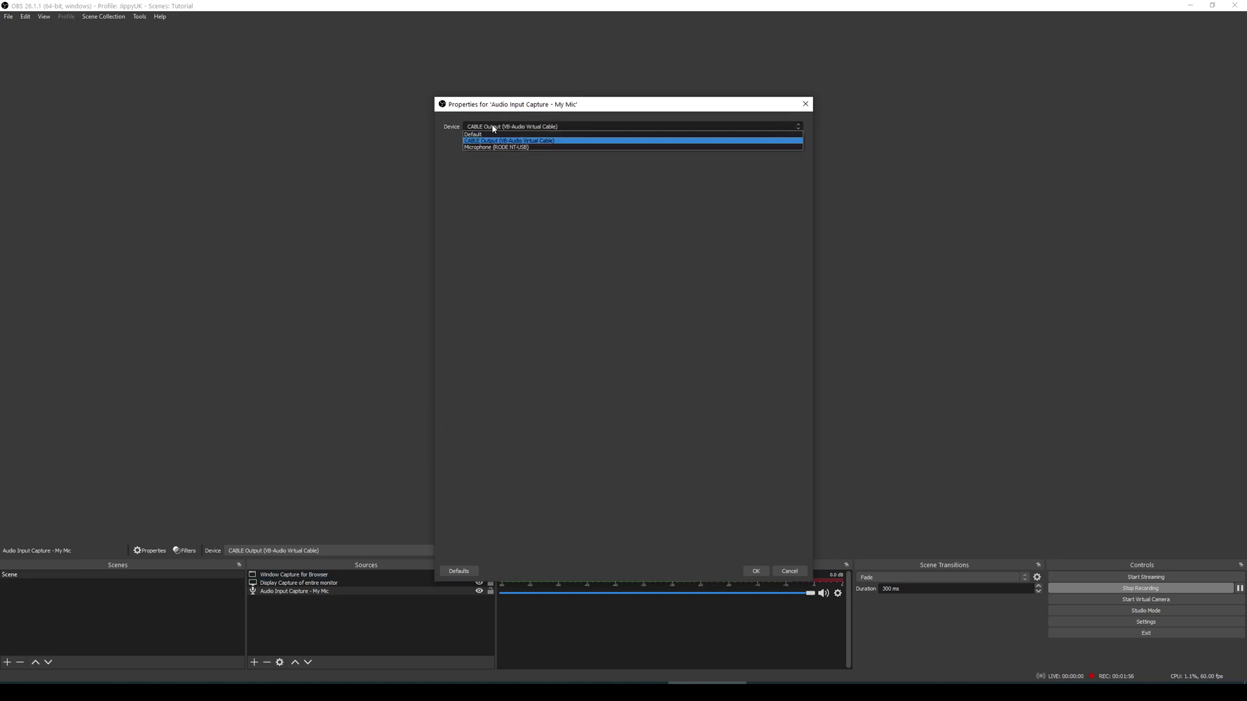
click(495, 128)
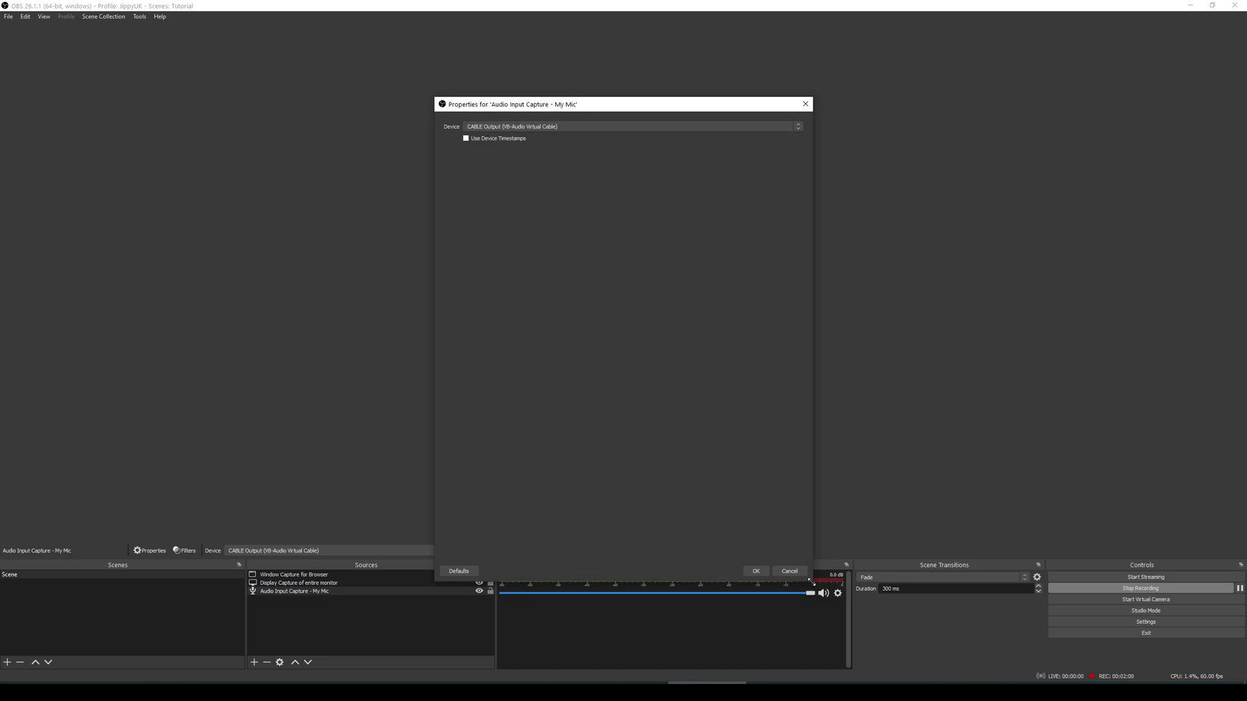
click(790, 570)
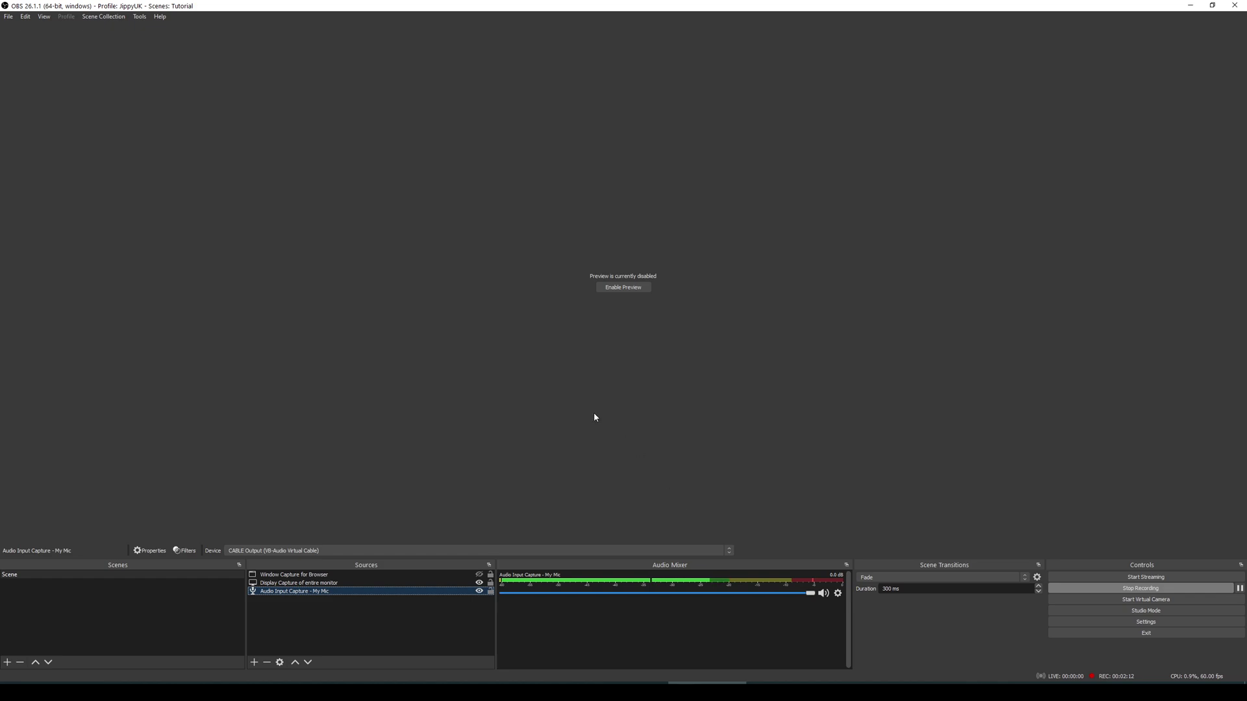
click(139, 17)
click(44, 17)
mouse_move(9, 17)
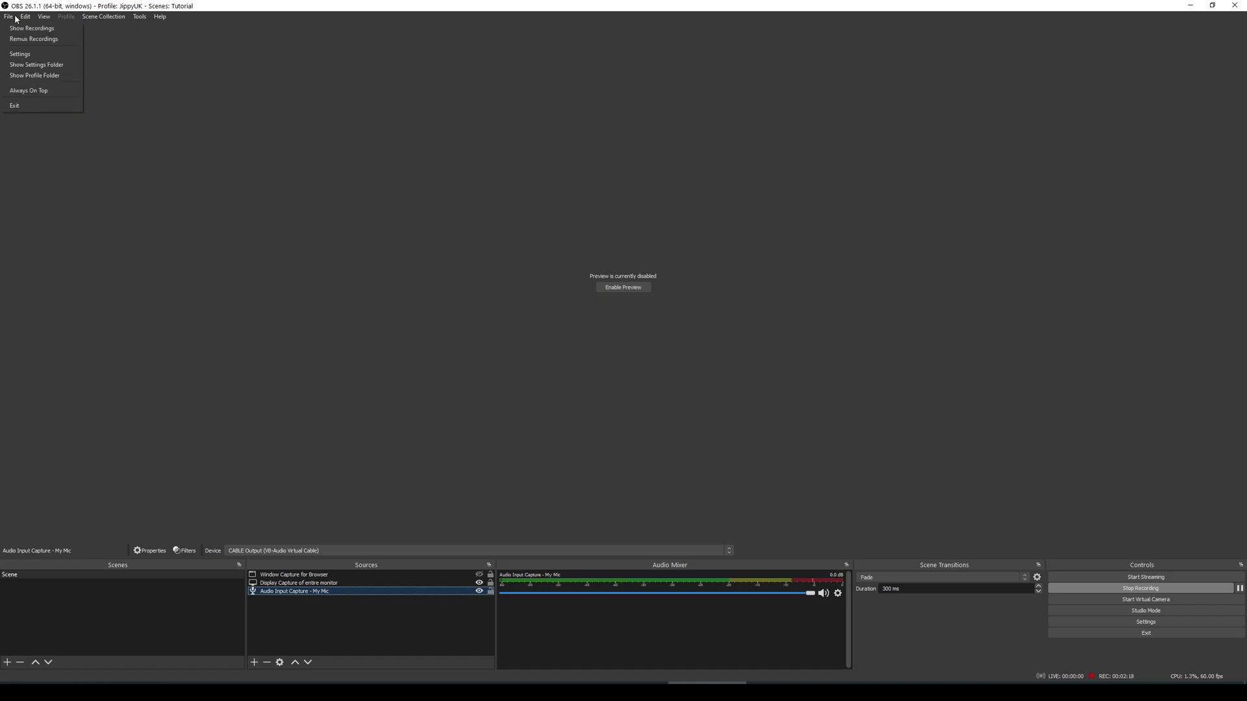
click(20, 55)
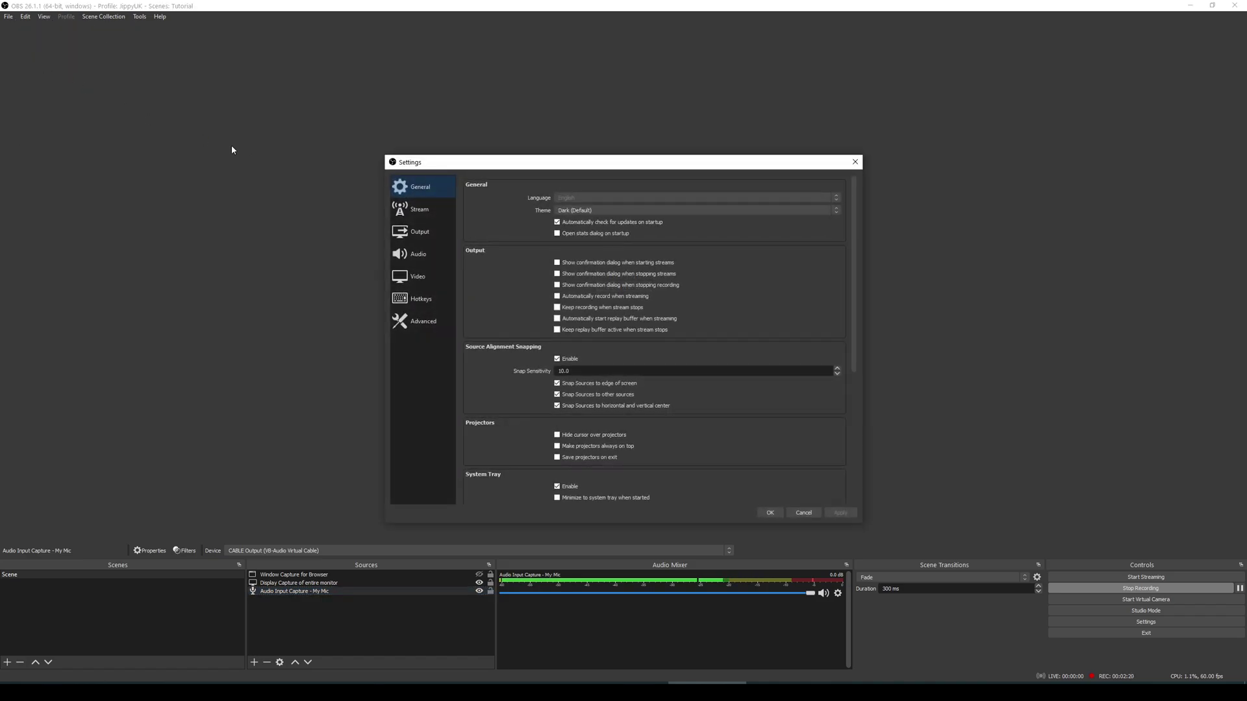
click(430, 209)
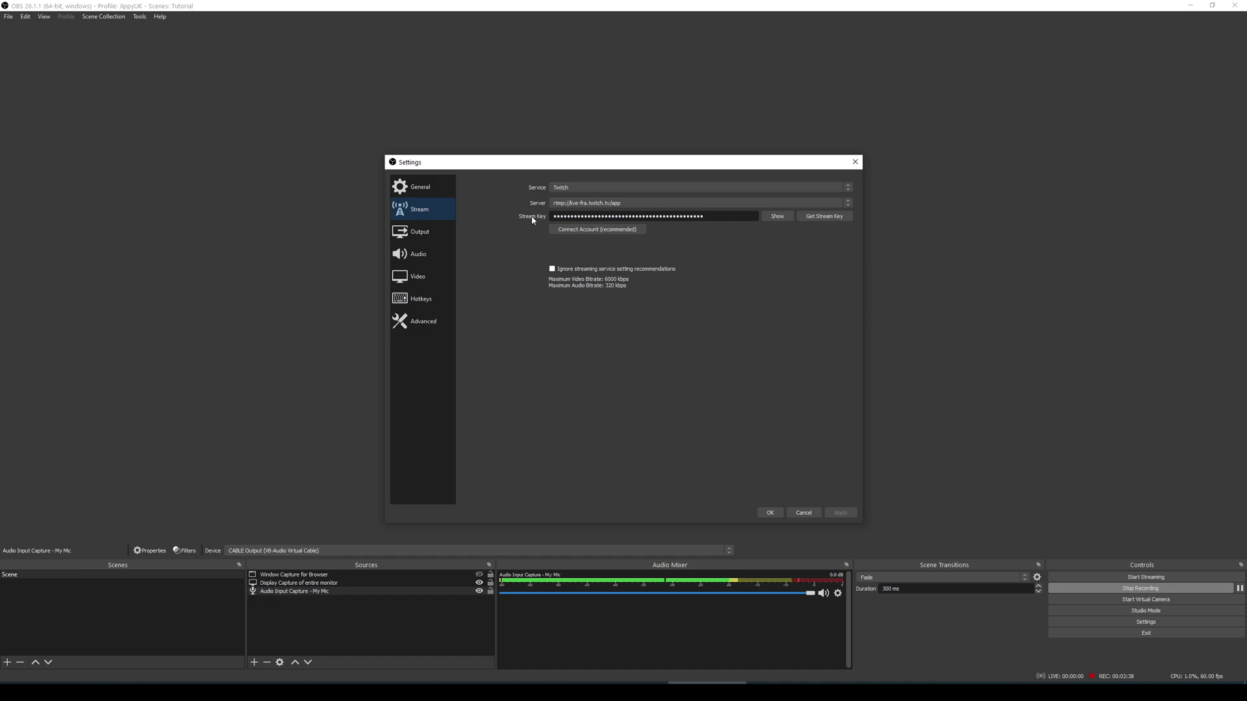
click(805, 511)
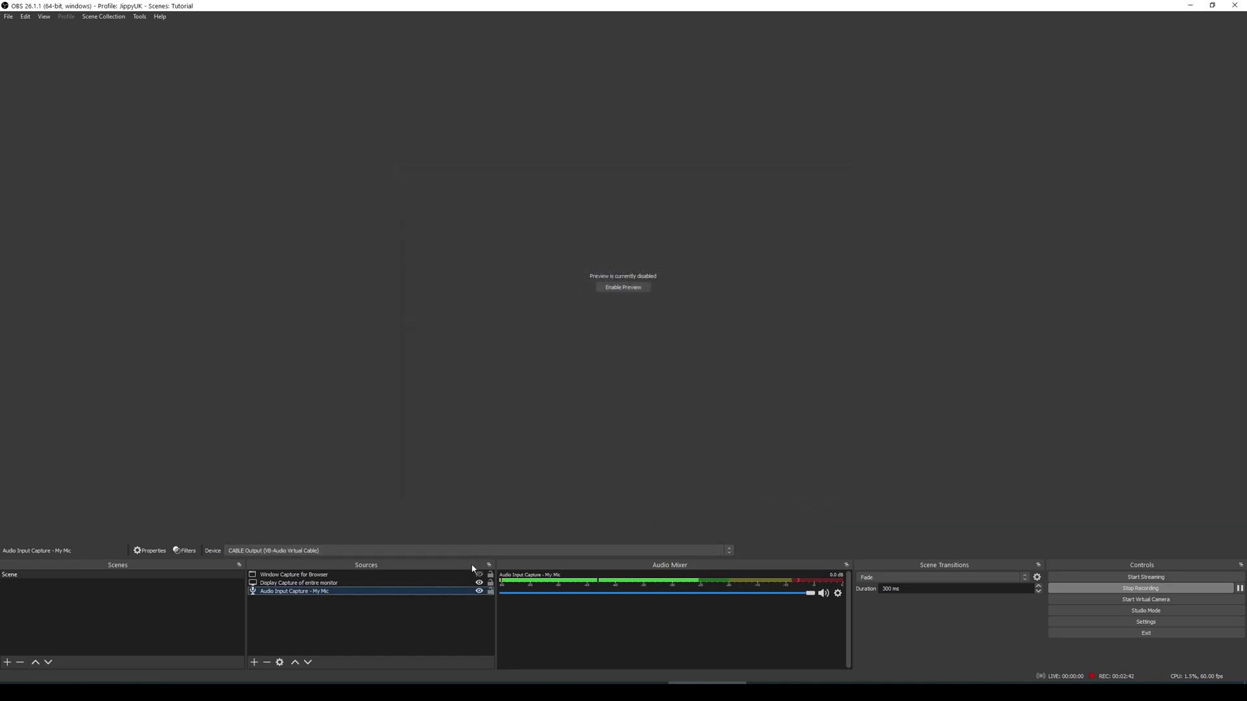
View the Twitch stream key page in Firefox, then return to OBS Studio's Settings
key(alt+Tab)
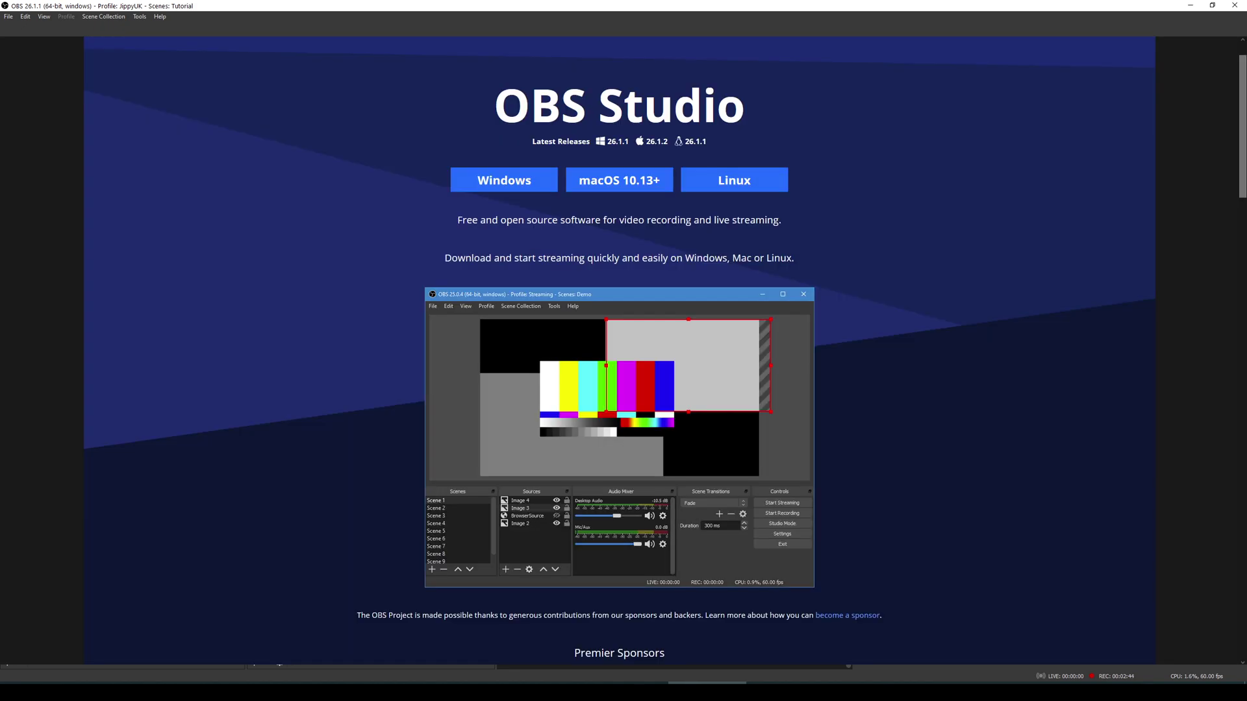
key(alt+Tab)
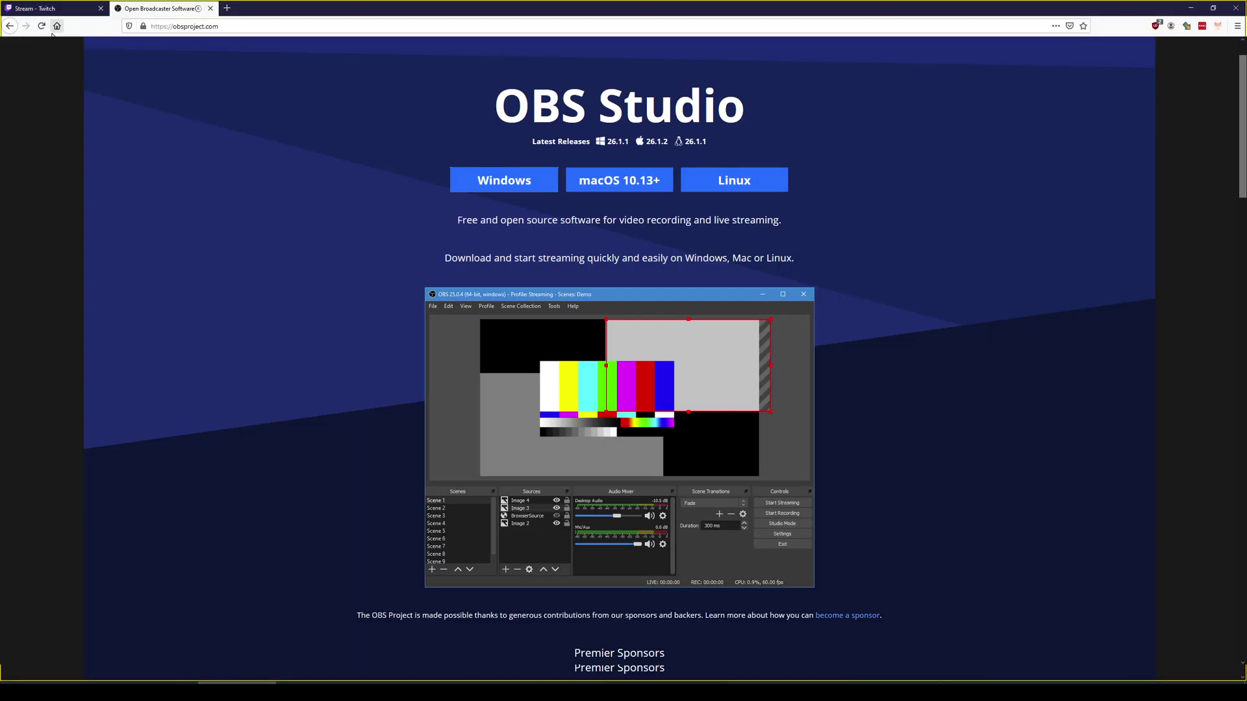
click(39, 9)
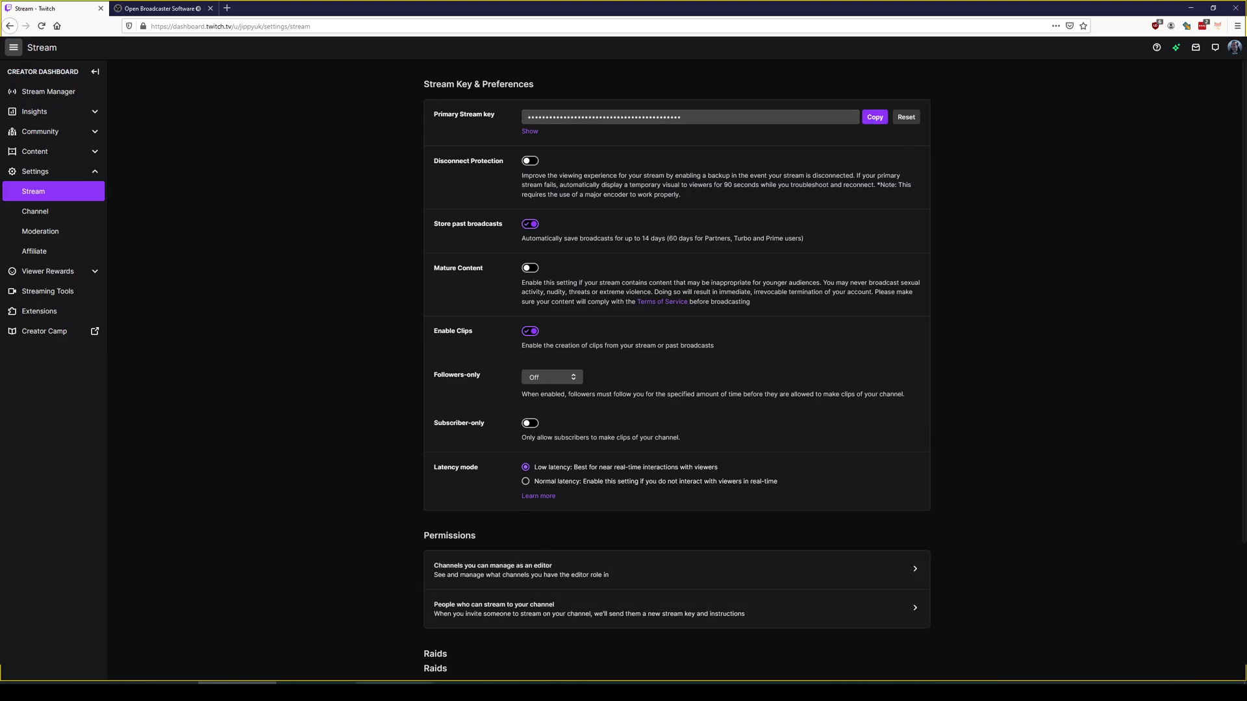
key(alt+Tab)
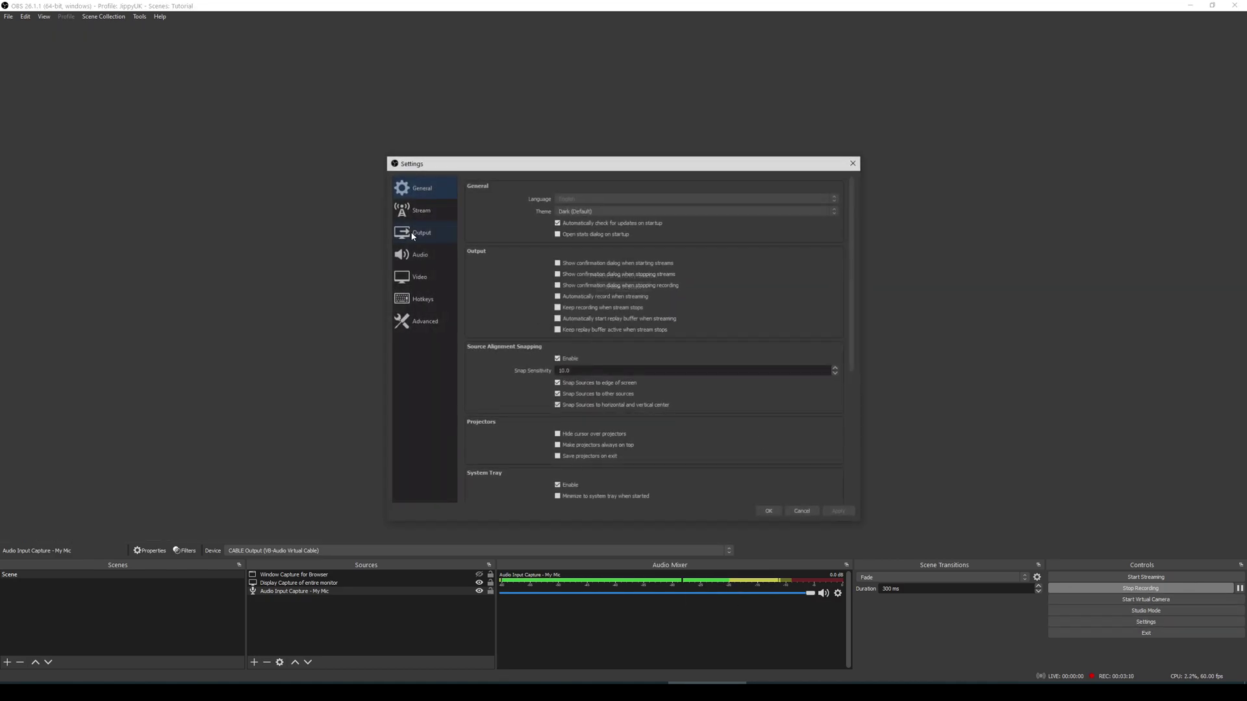
Show the Stream page, then the Output page with CBR at 6000 Kbps
click(420, 209)
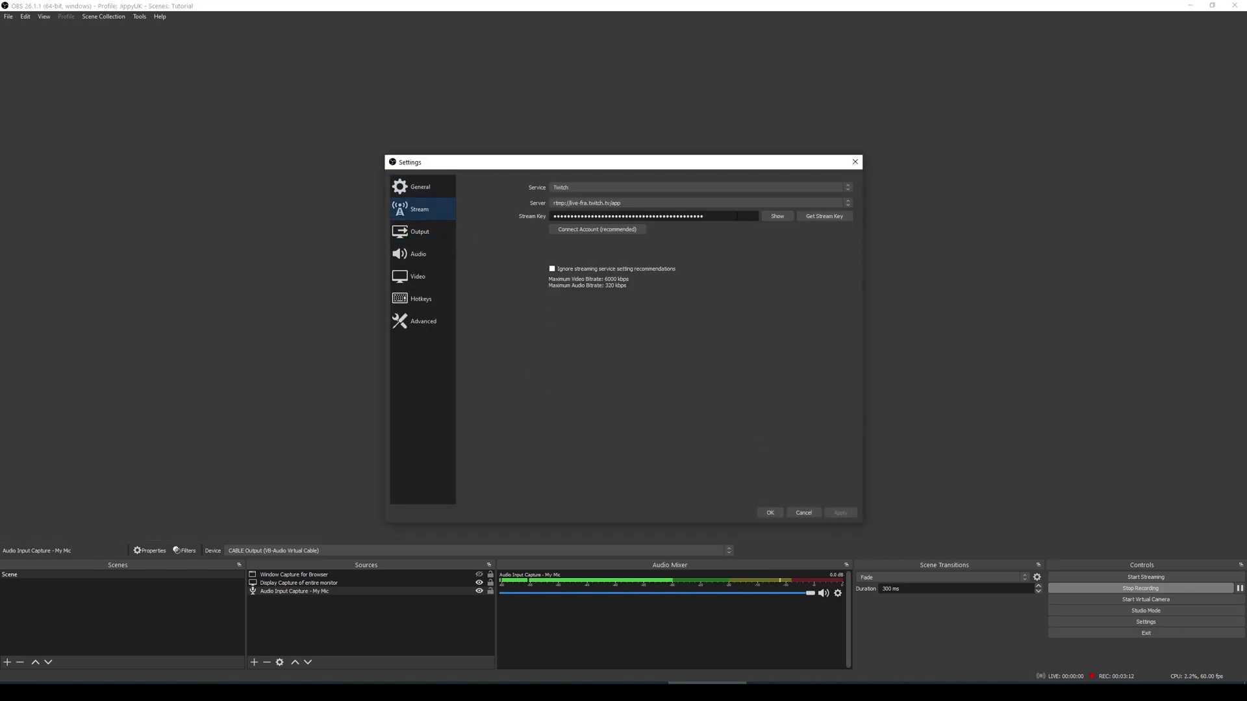
click(419, 236)
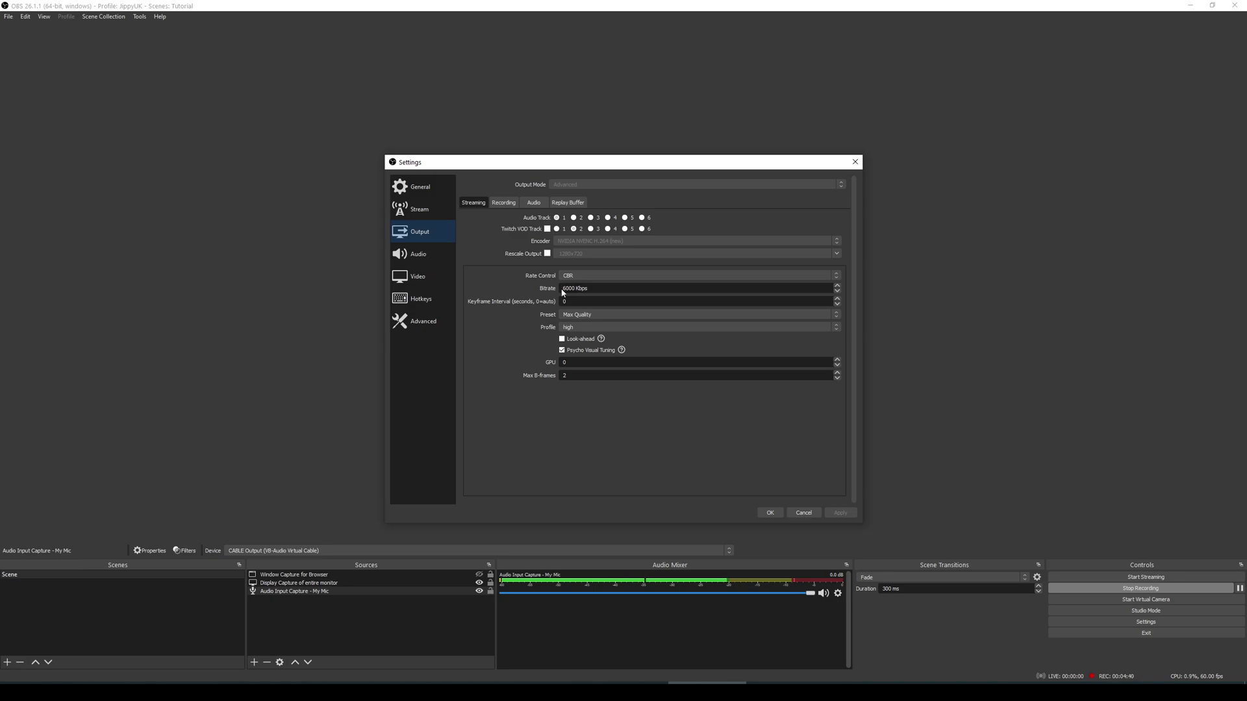
Change the streaming bitrate from 6000 to 5000 Kbps
key(BackSpace)
text(5)
Show the Video settings page, locked while recording is active
click(424, 275)
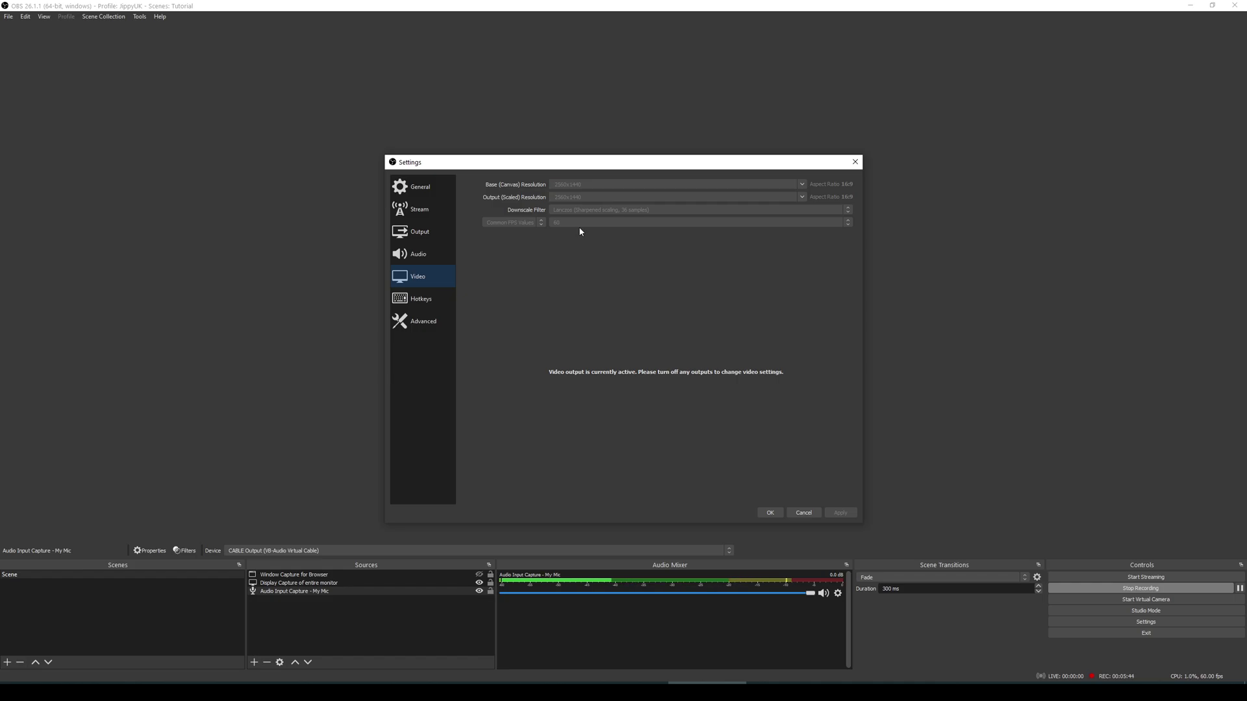
Close Settings, resume recording with Ctrl+Shift+P, and start adding a Game Capture source
click(803, 512)
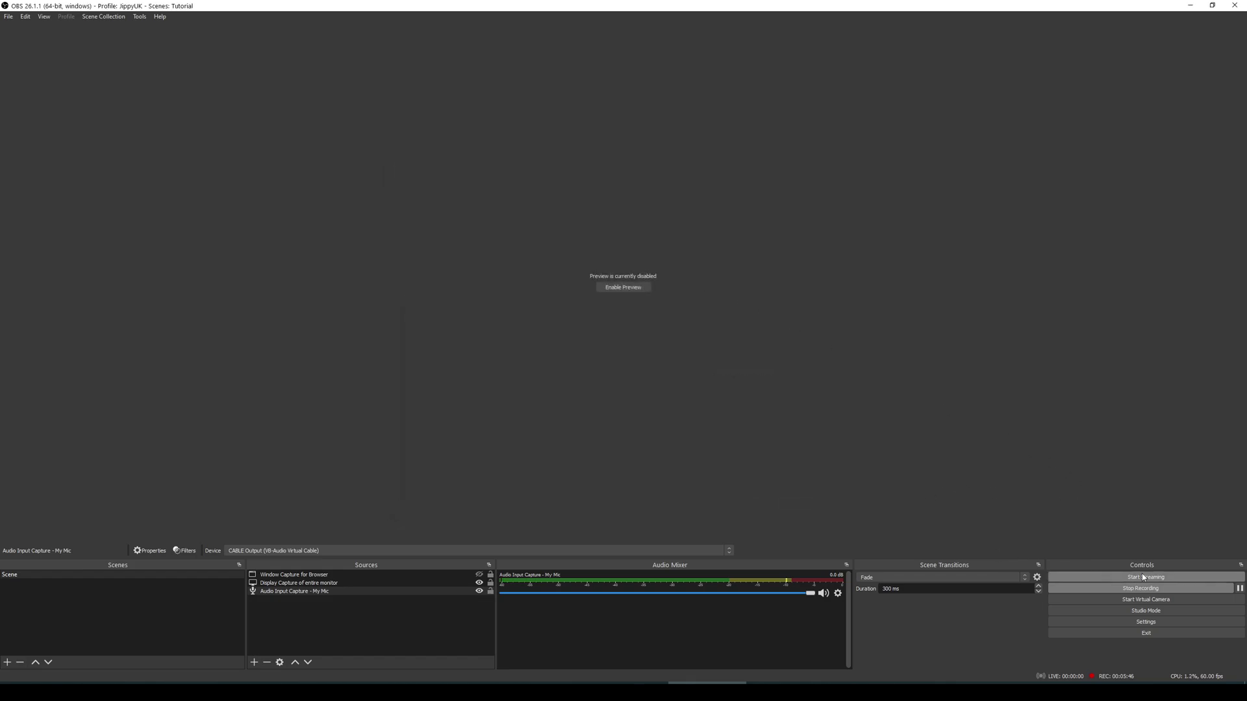
key(ctrl+shift+p)
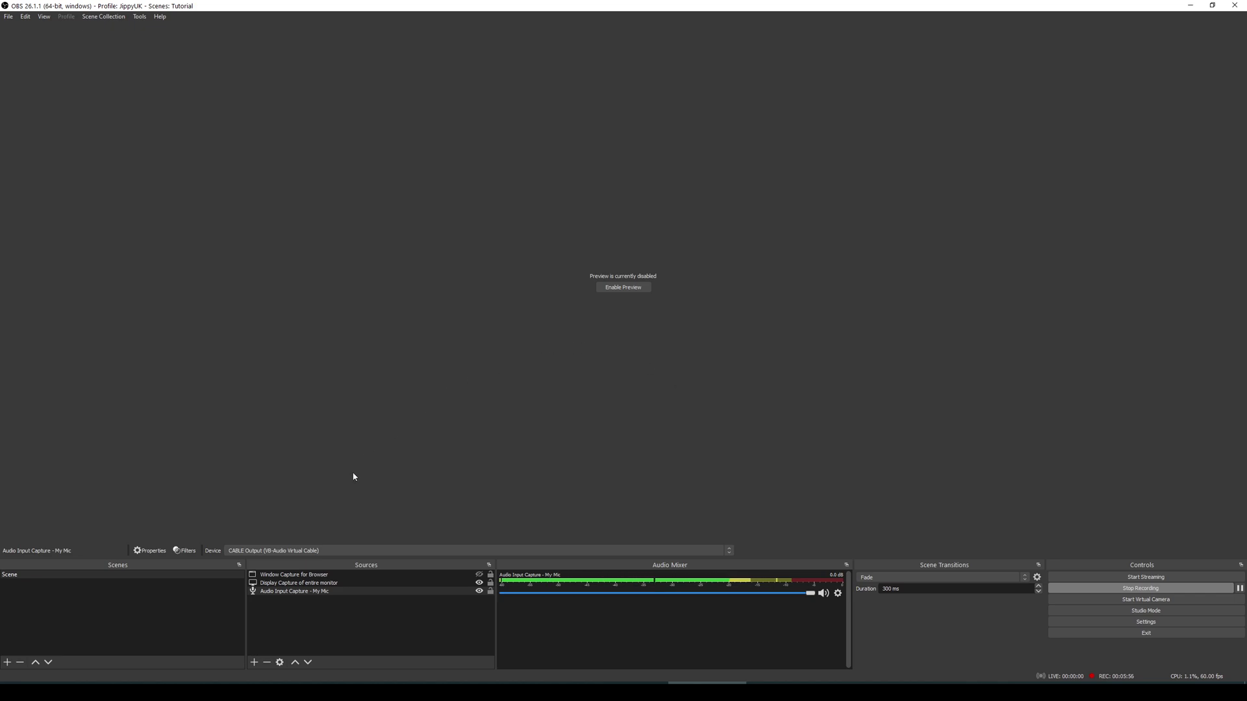
click(254, 663)
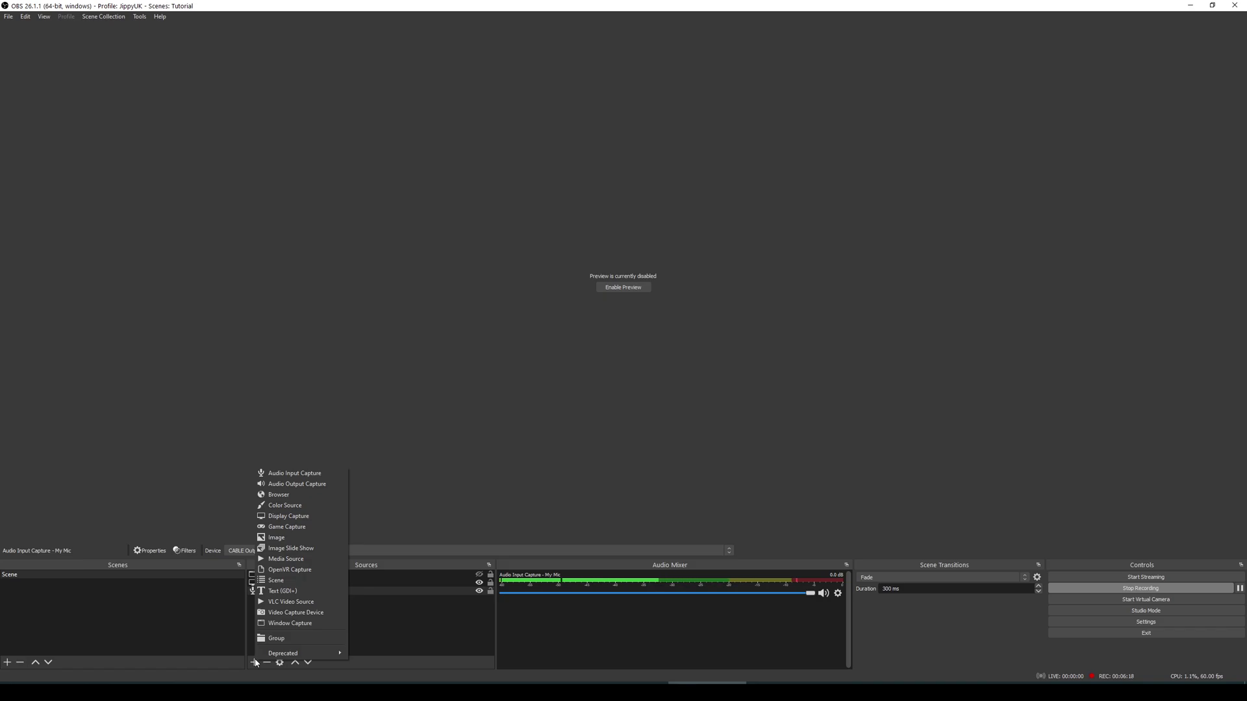
click(302, 527)
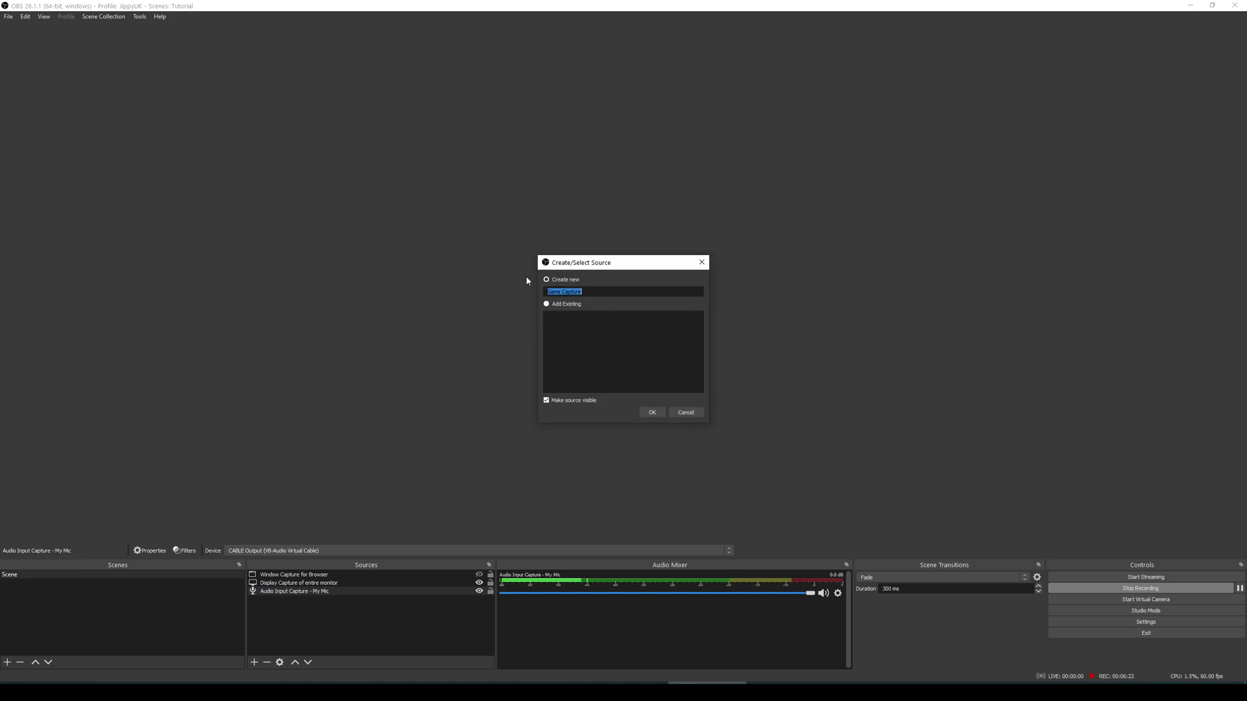
Create the Game Capture source in 'Capture specific window' mode, targeting the DayZ window
click(652, 412)
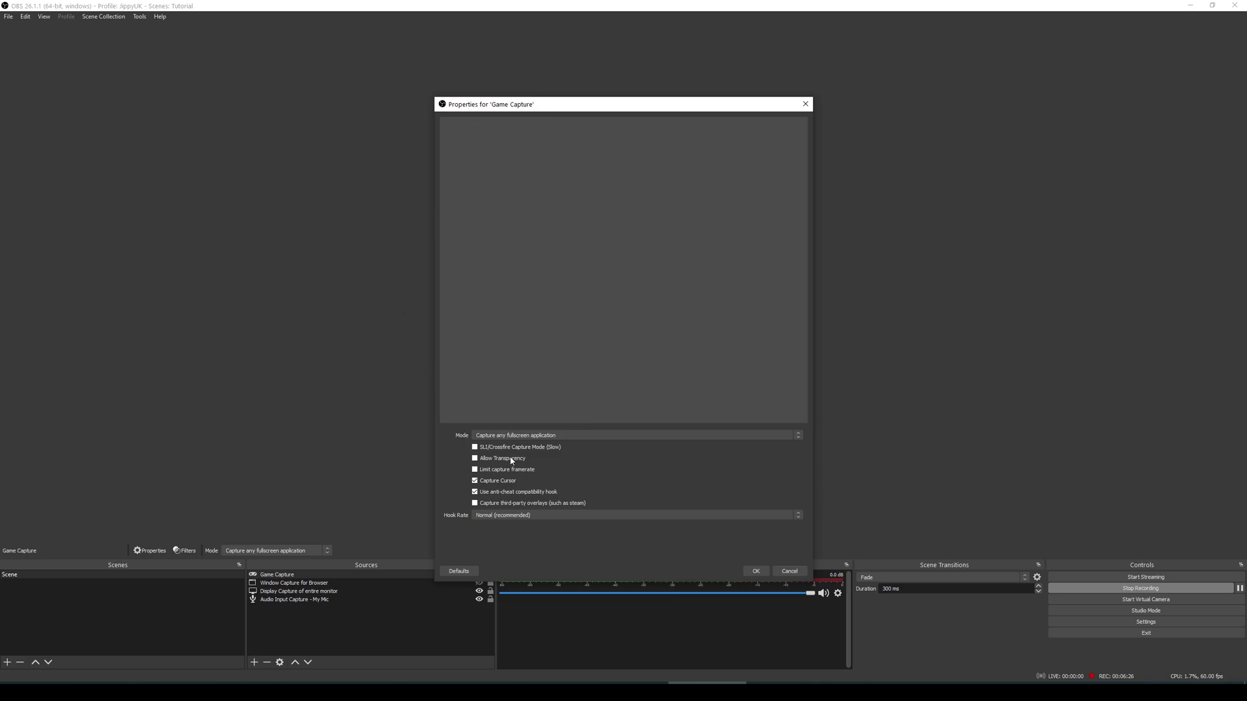
click(570, 438)
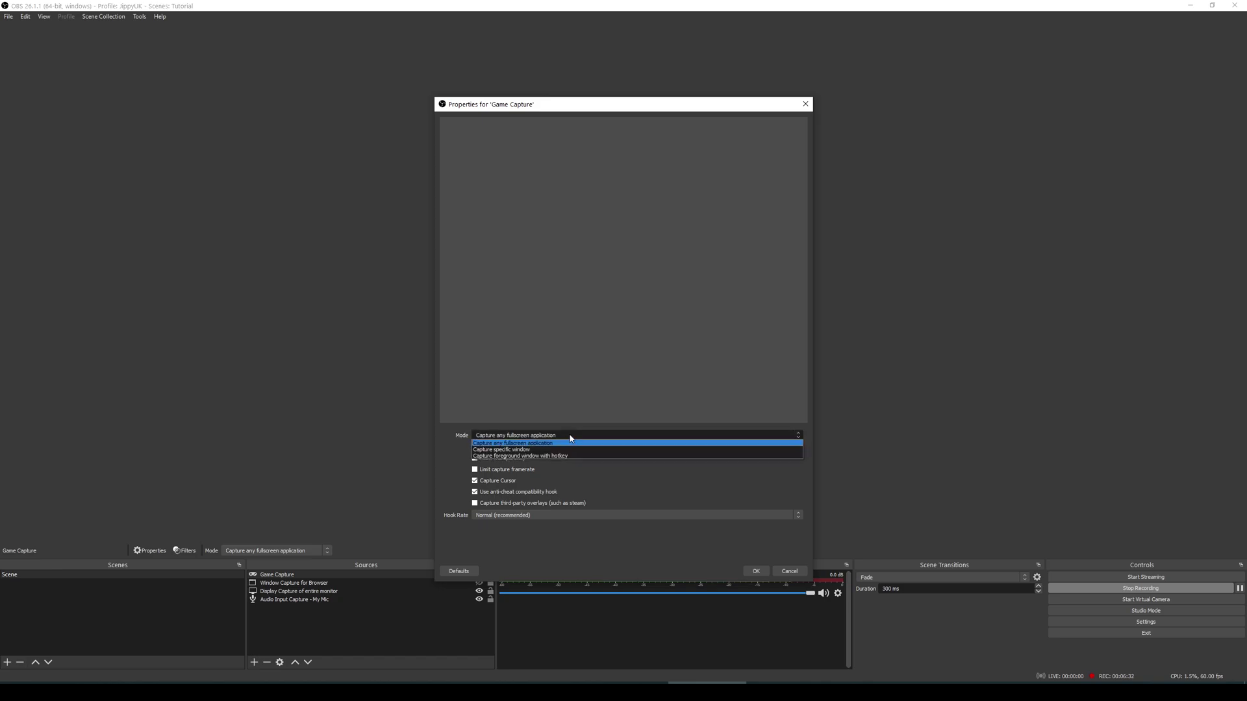
click(517, 449)
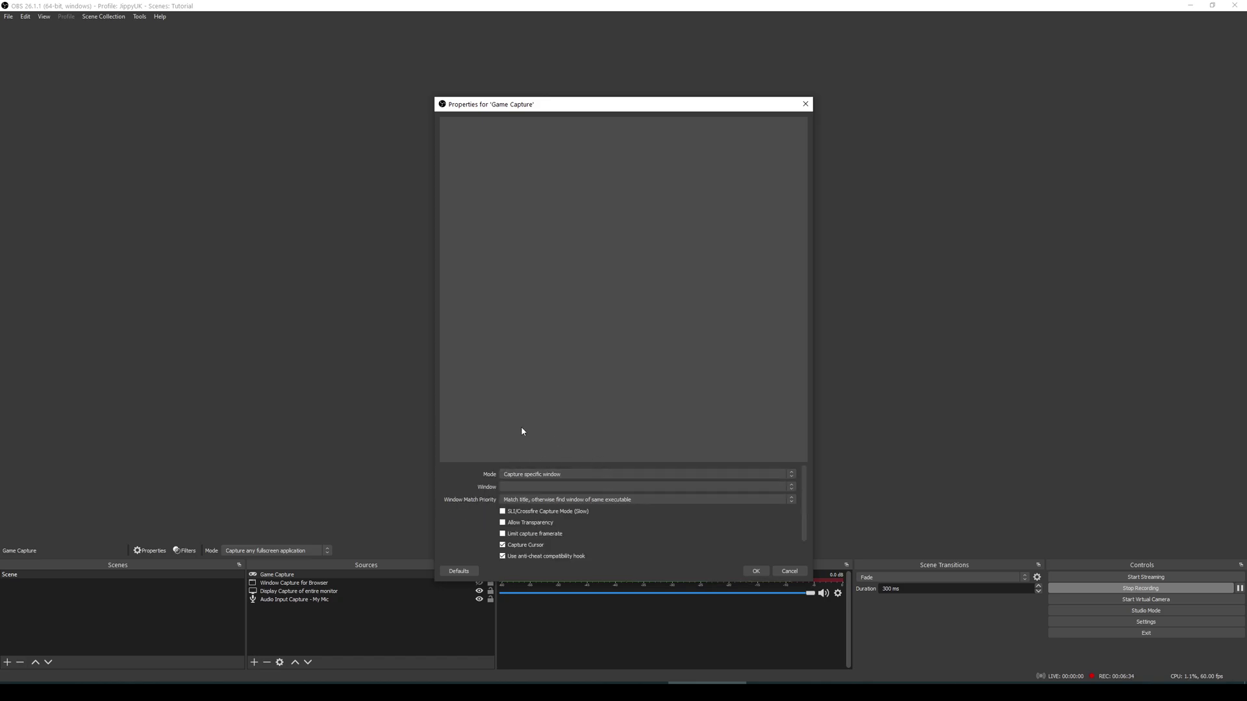
click(563, 488)
click(753, 572)
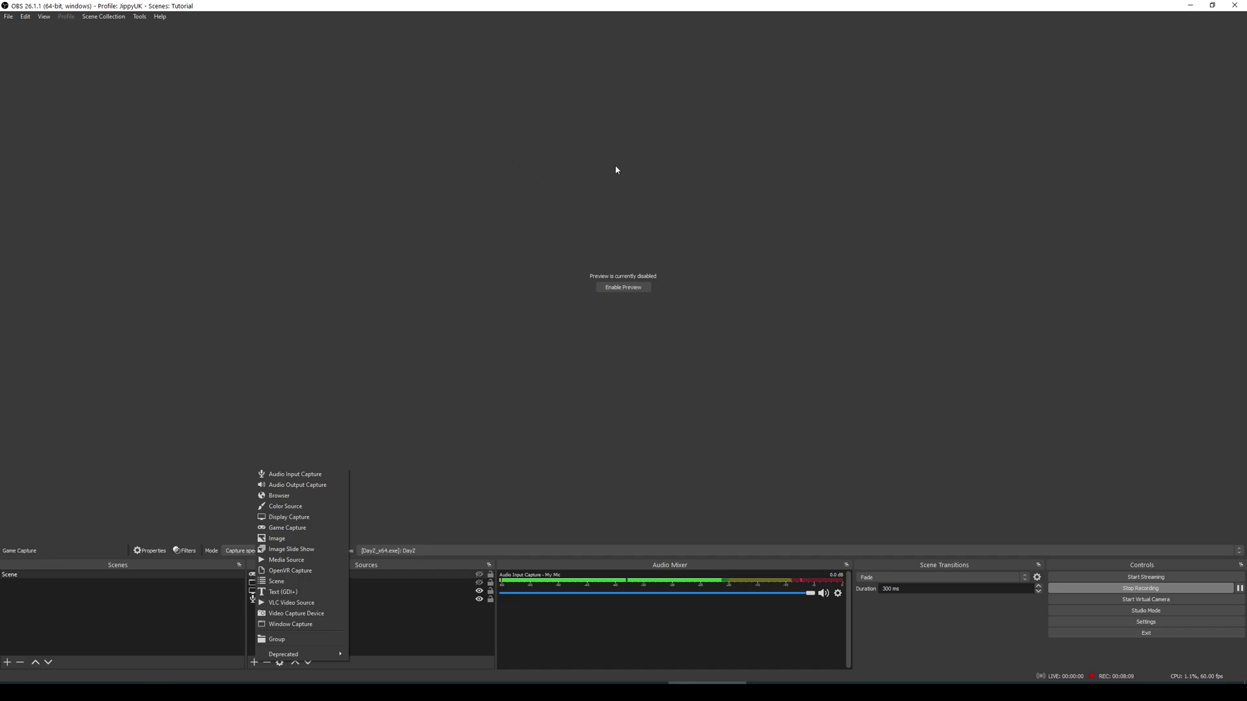
Close the add-source menu without adding anything
click(404, 98)
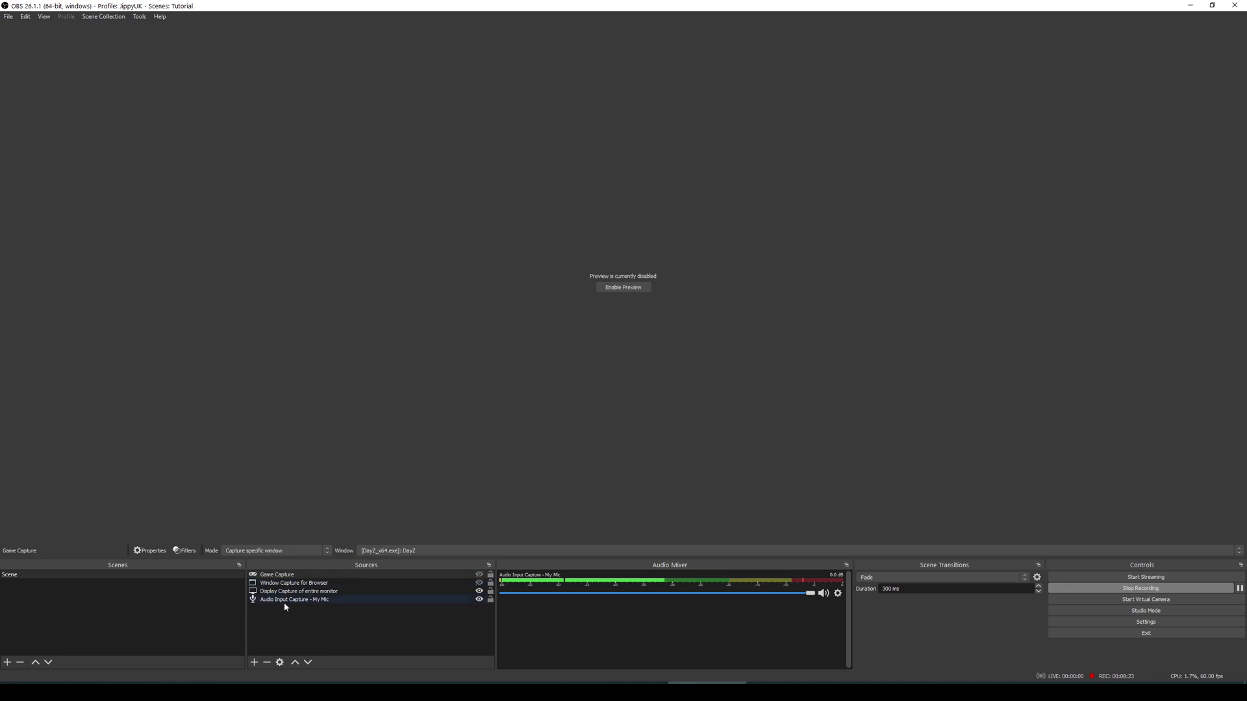
right_click(277, 575)
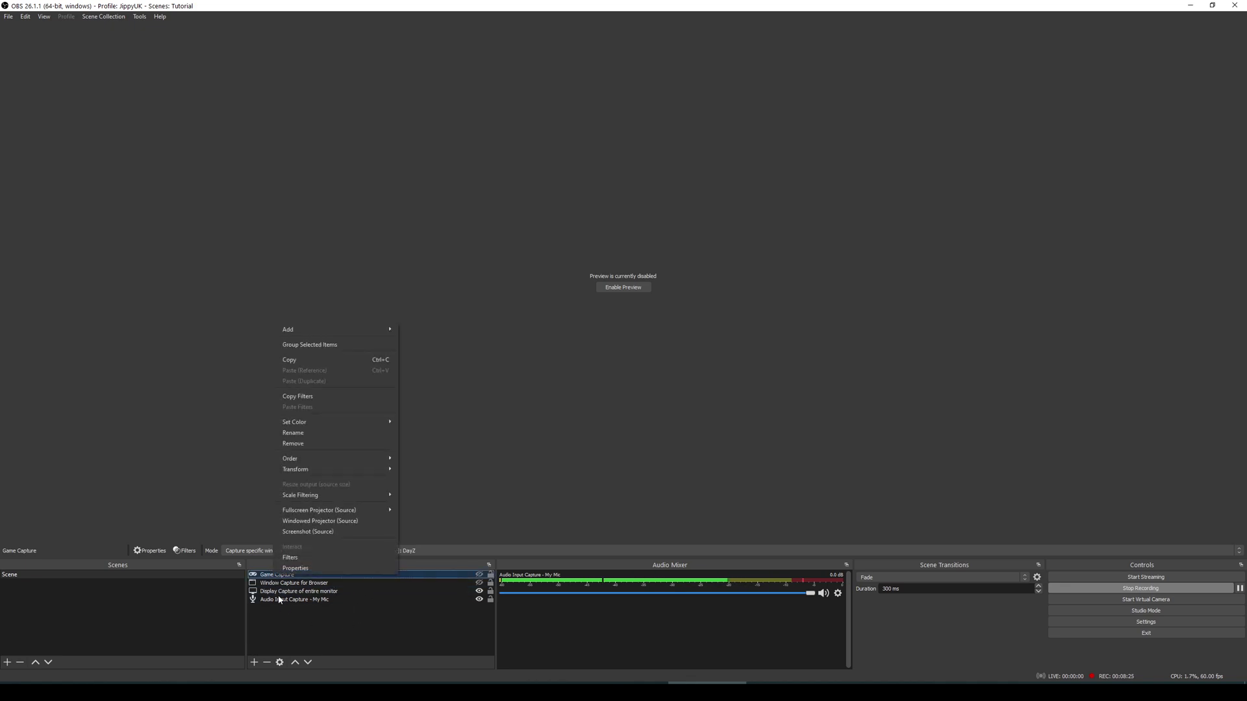
click(313, 560)
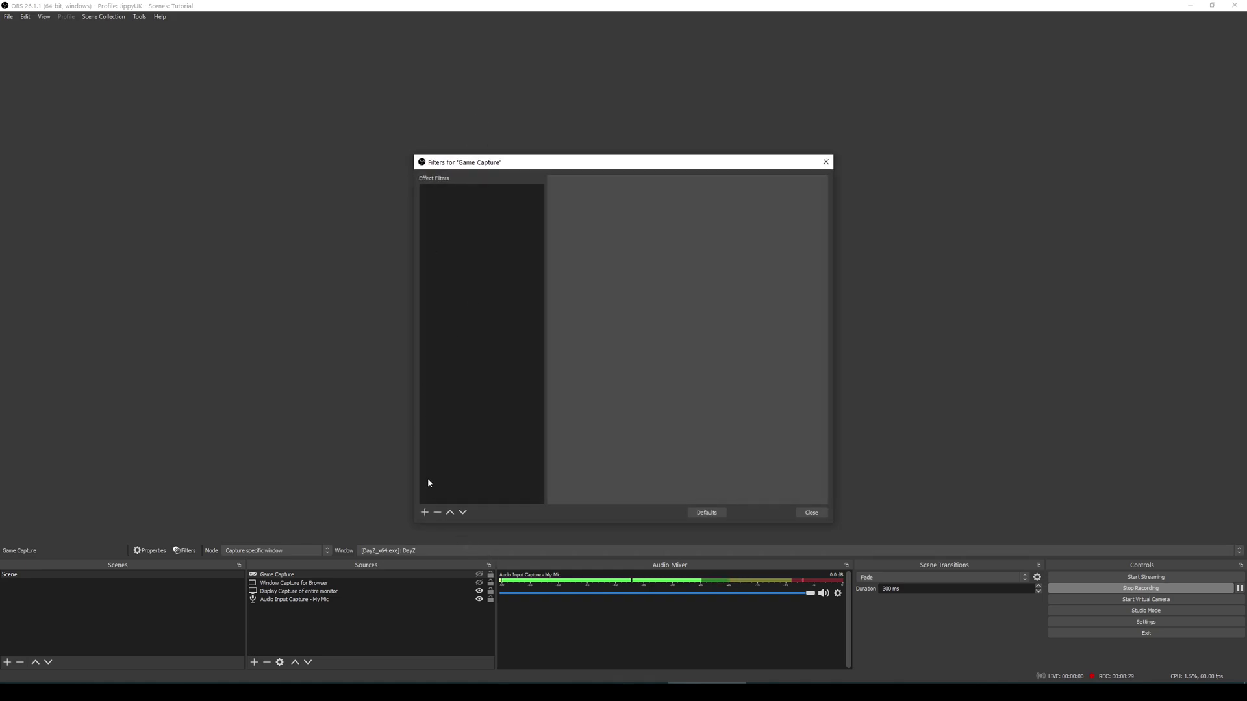
click(809, 512)
click(385, 599)
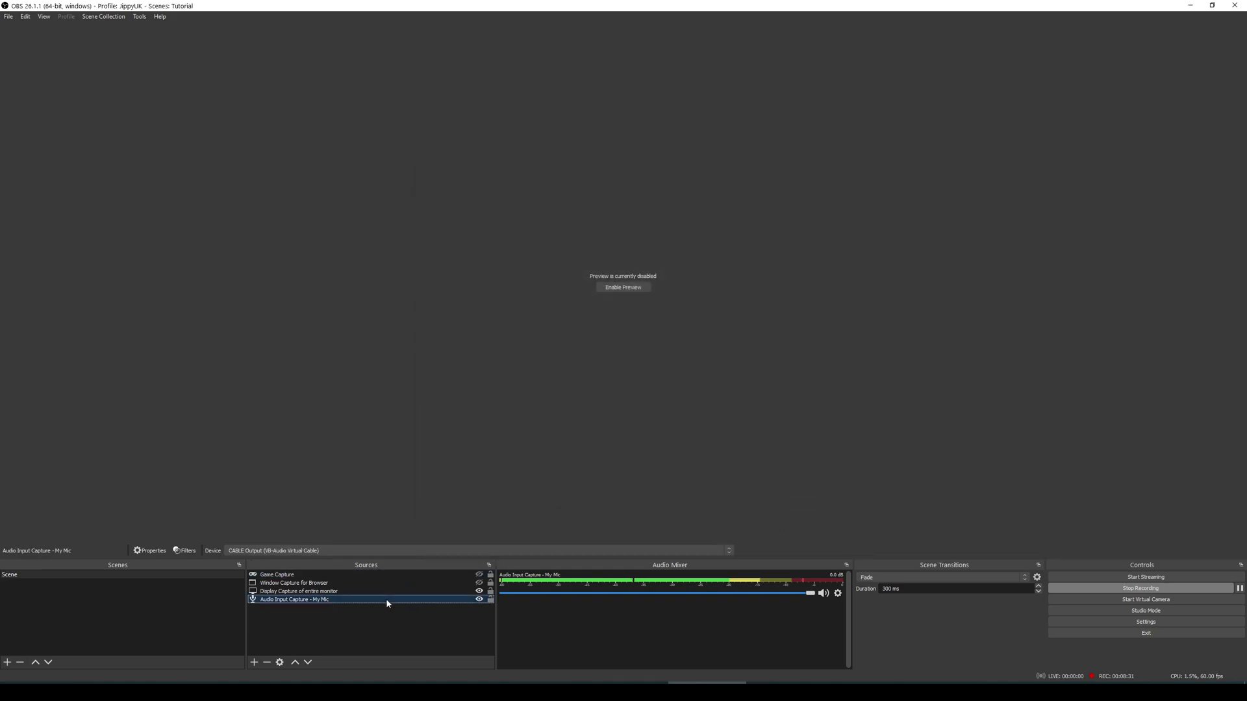
right_click(386, 598)
click(426, 583)
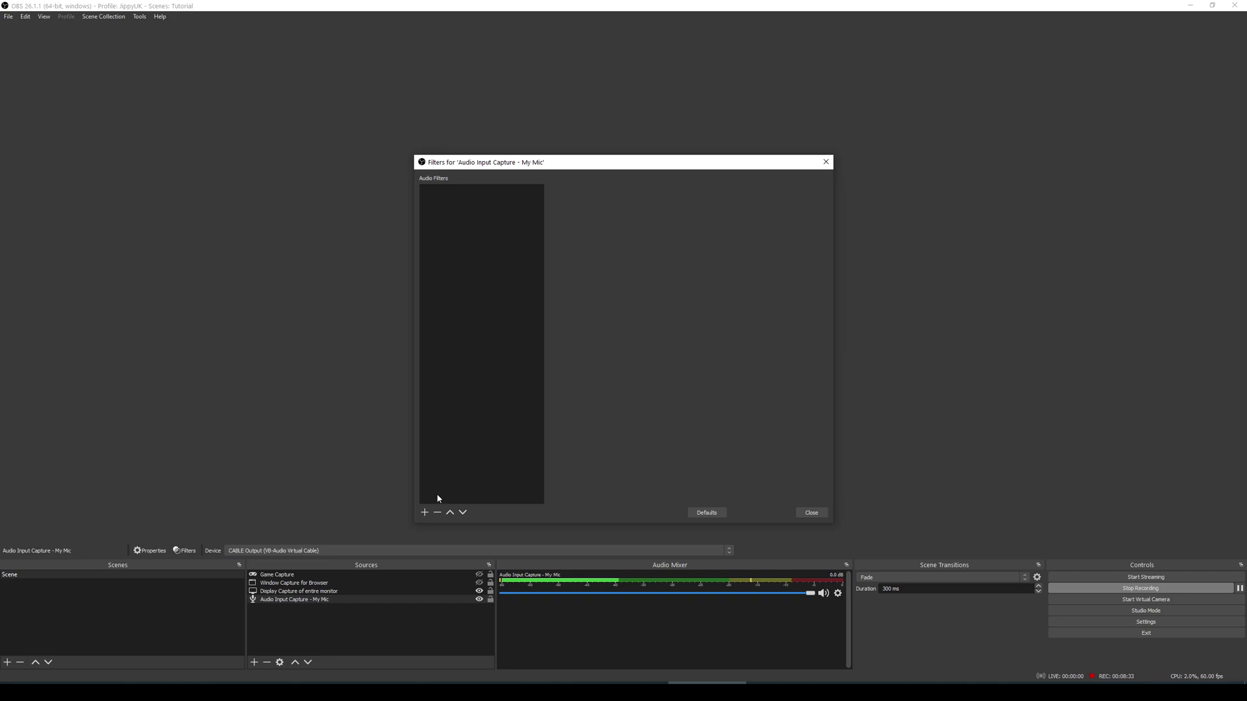
click(425, 513)
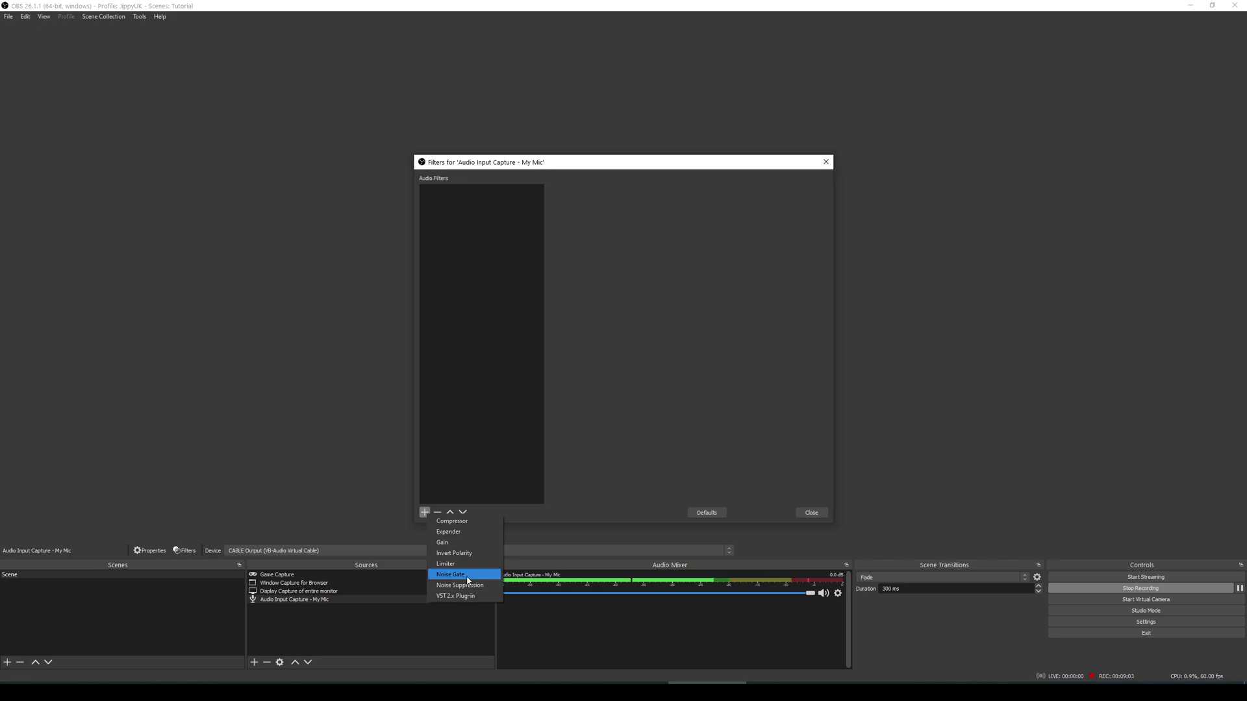
click(811, 513)
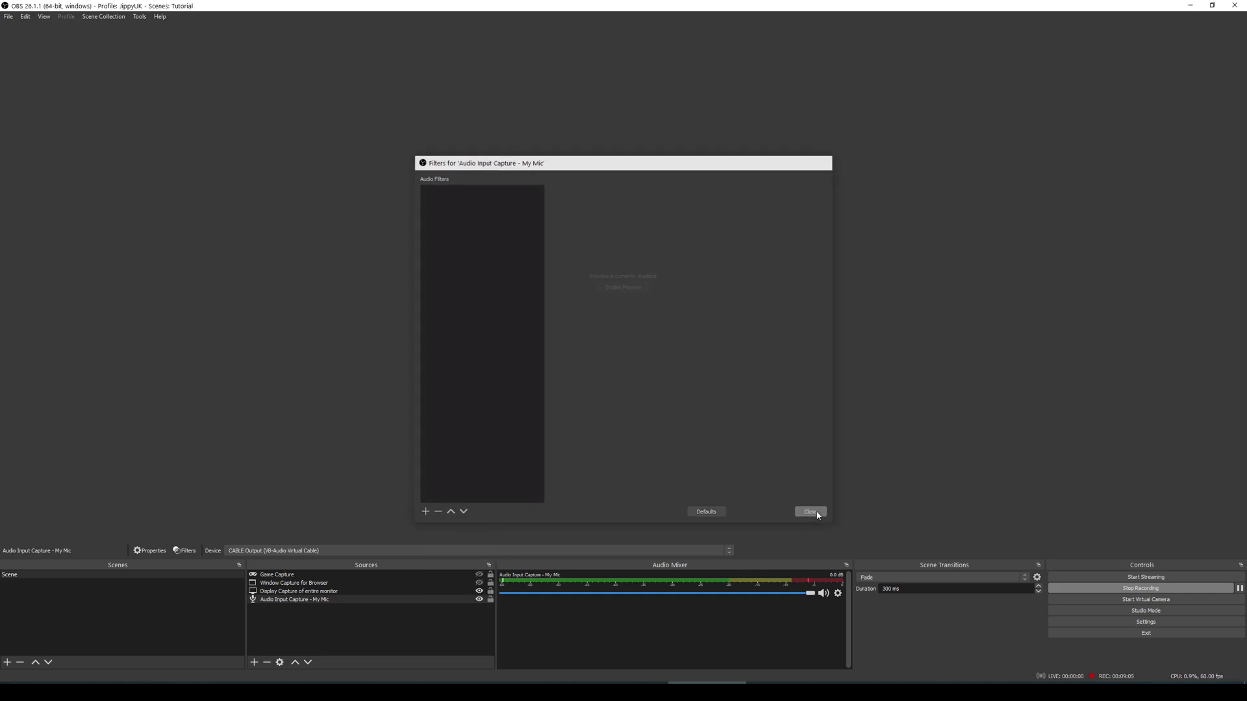
click(811, 512)
click(1239, 589)
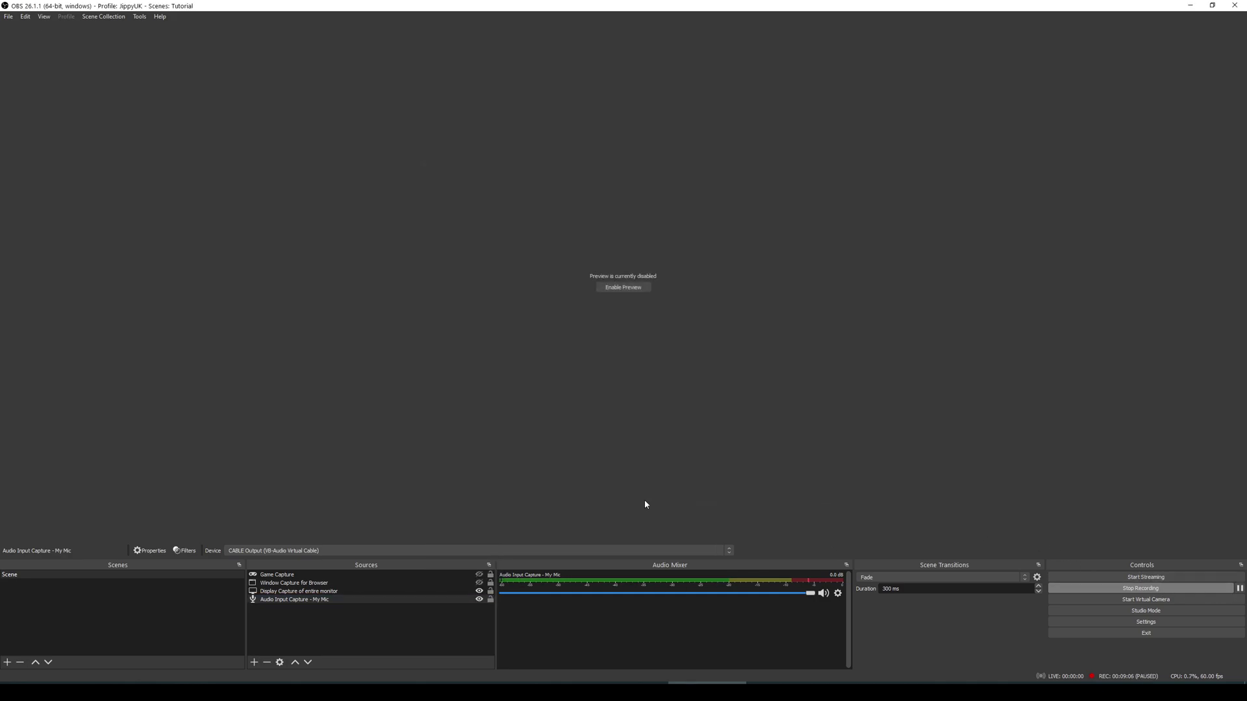
click(1238, 589)
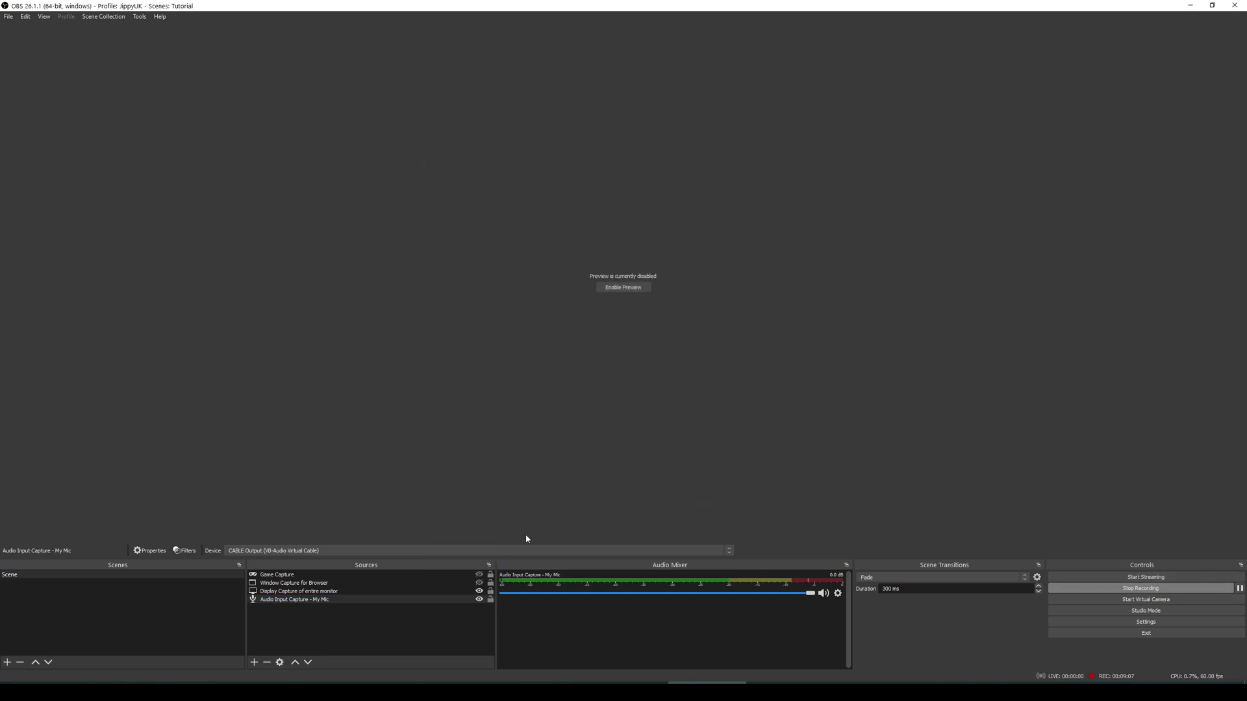
Add a Crop/Pad filter with its default name to Game Capture, then pause recording
right_click(329, 575)
click(342, 555)
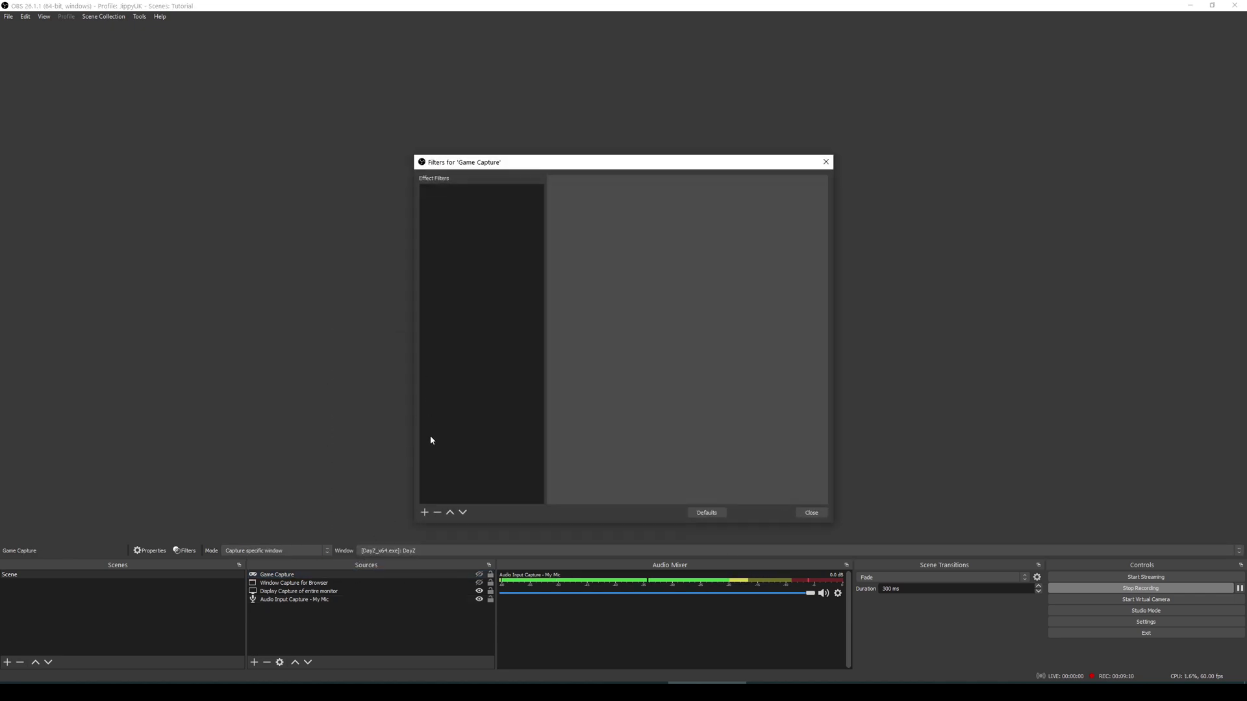
click(424, 512)
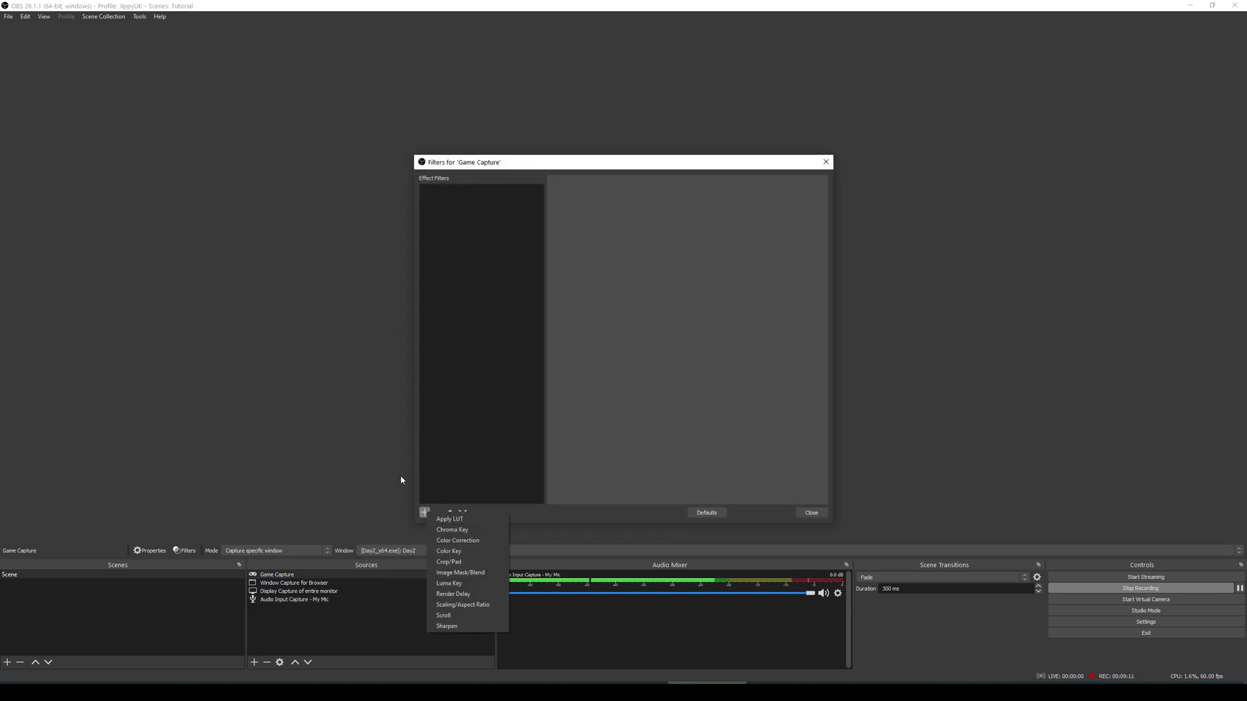
click(466, 564)
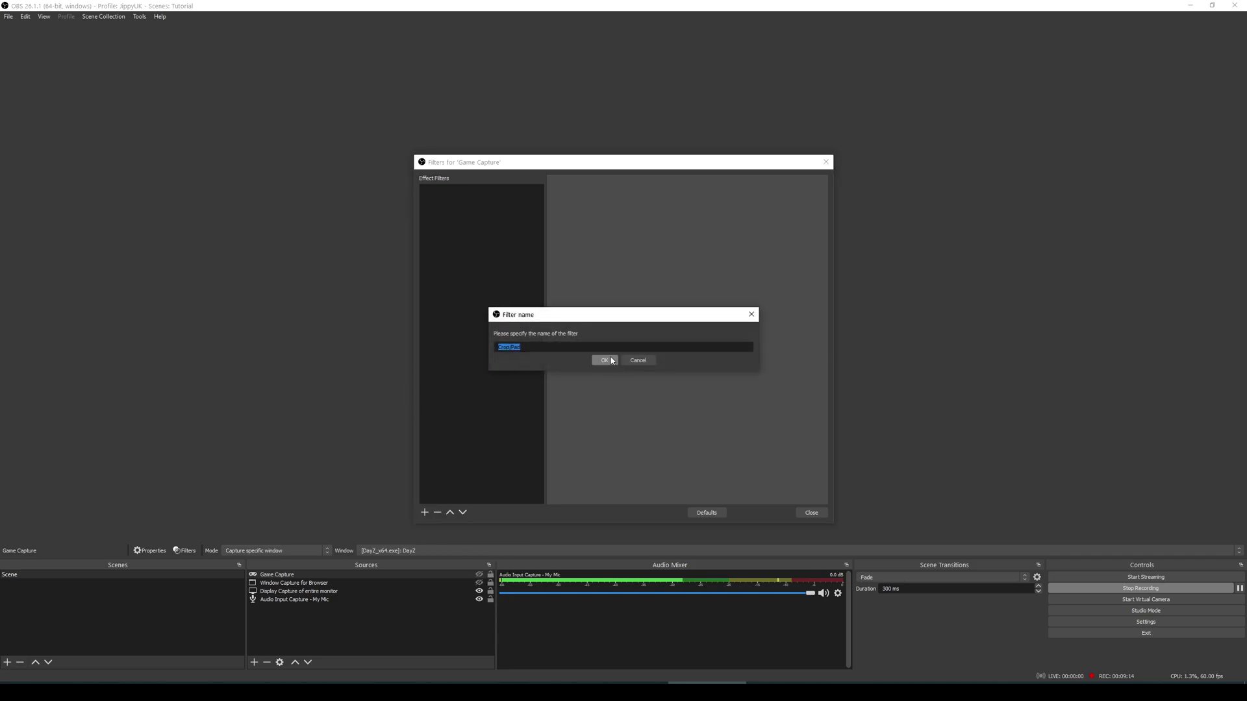
click(604, 359)
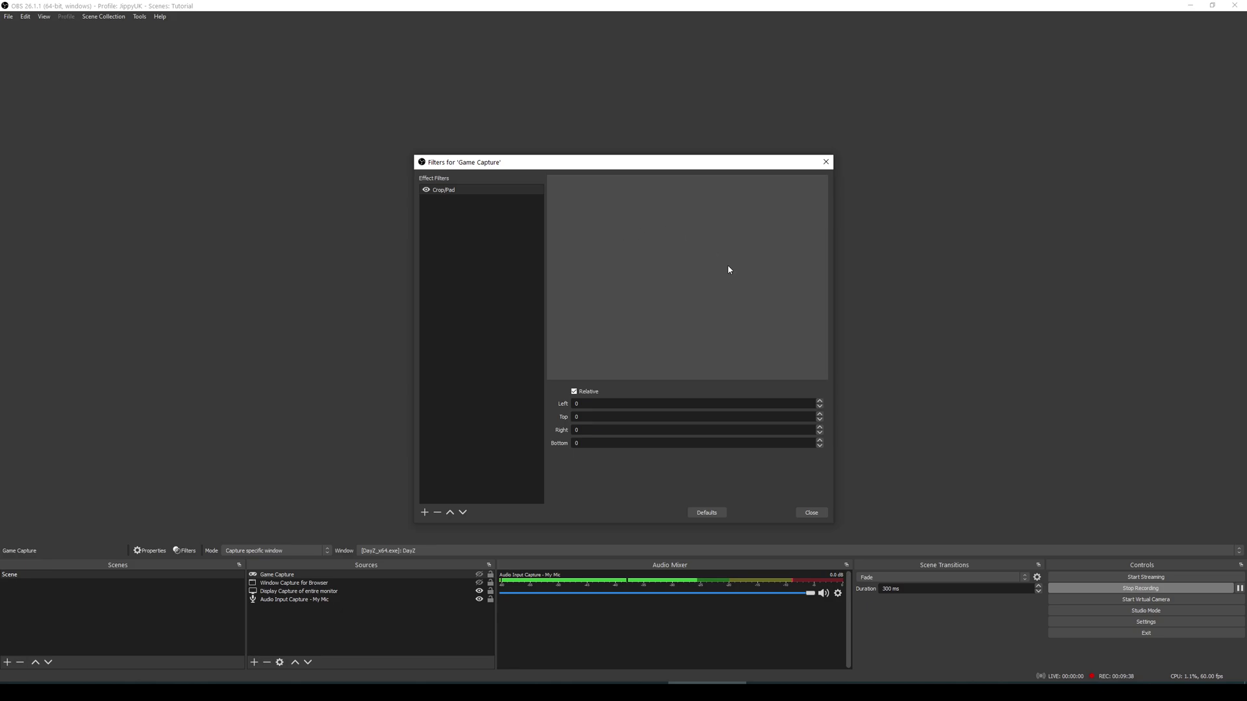
click(813, 513)
click(1239, 588)
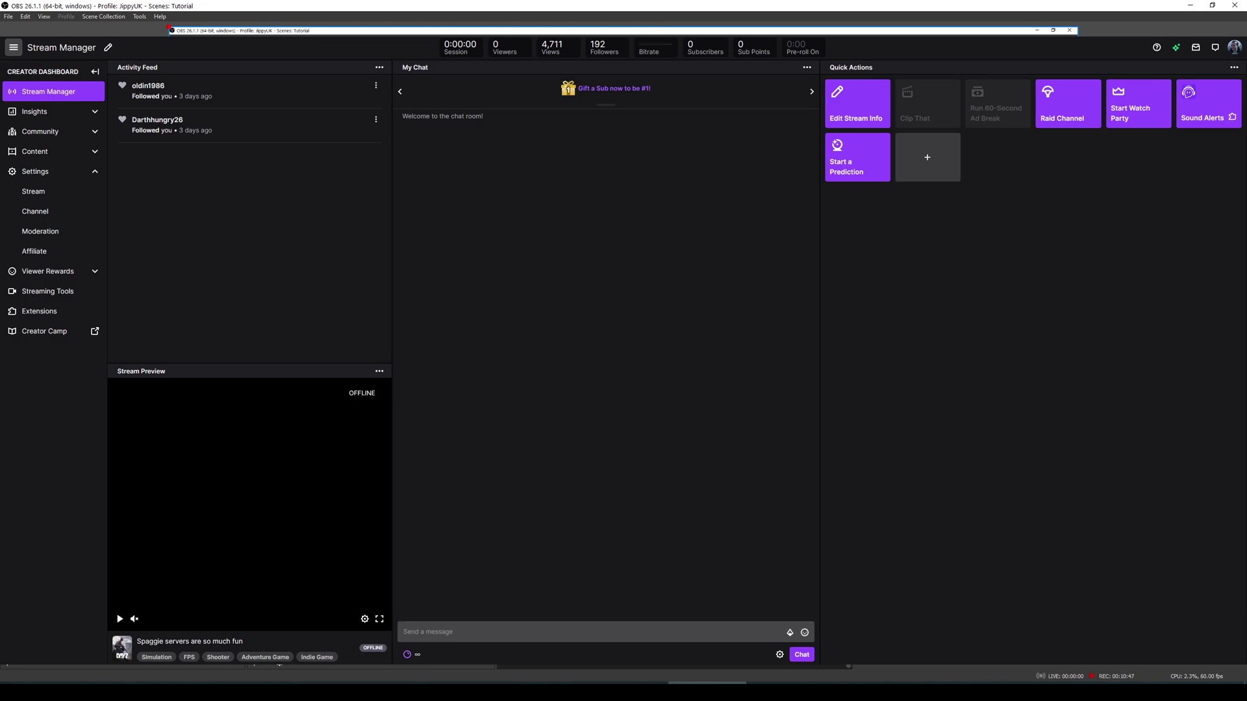
Switch to Firefox and open Edit Stream Info showing the title, DayZ category and tags
key(alt+Tab)
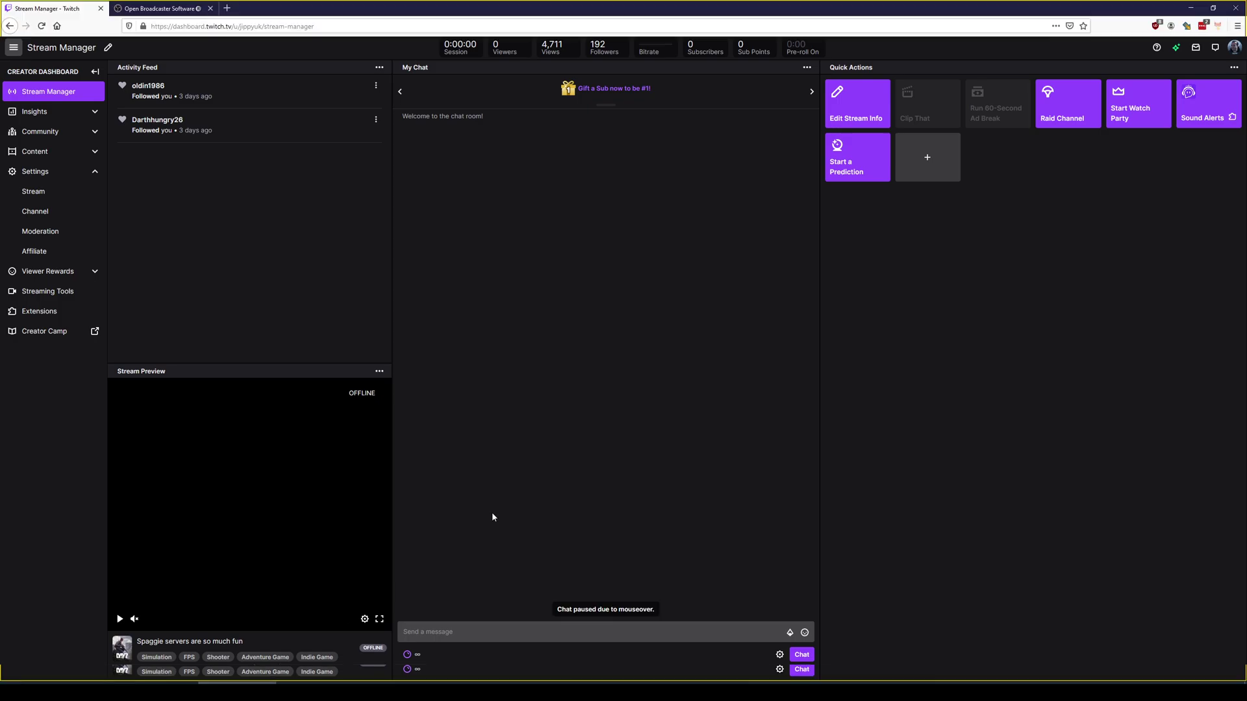
click(858, 111)
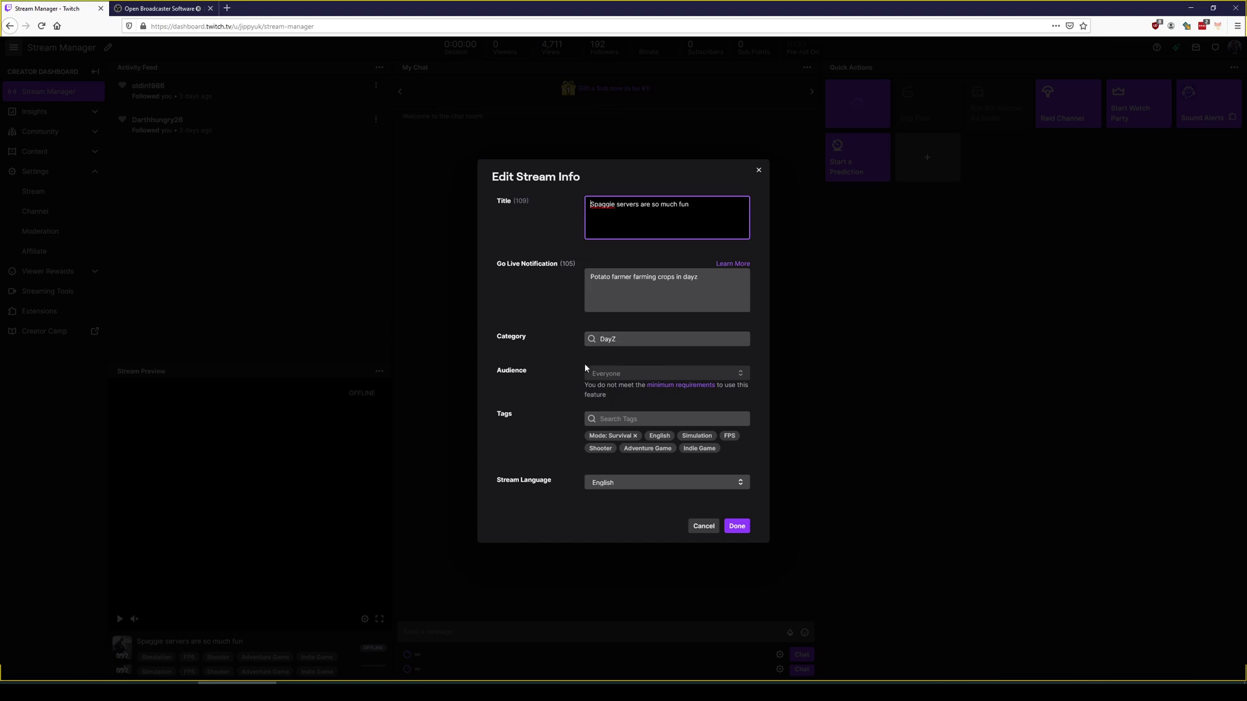
Cancel the Edit Stream Info dialog without saving changes
click(701, 528)
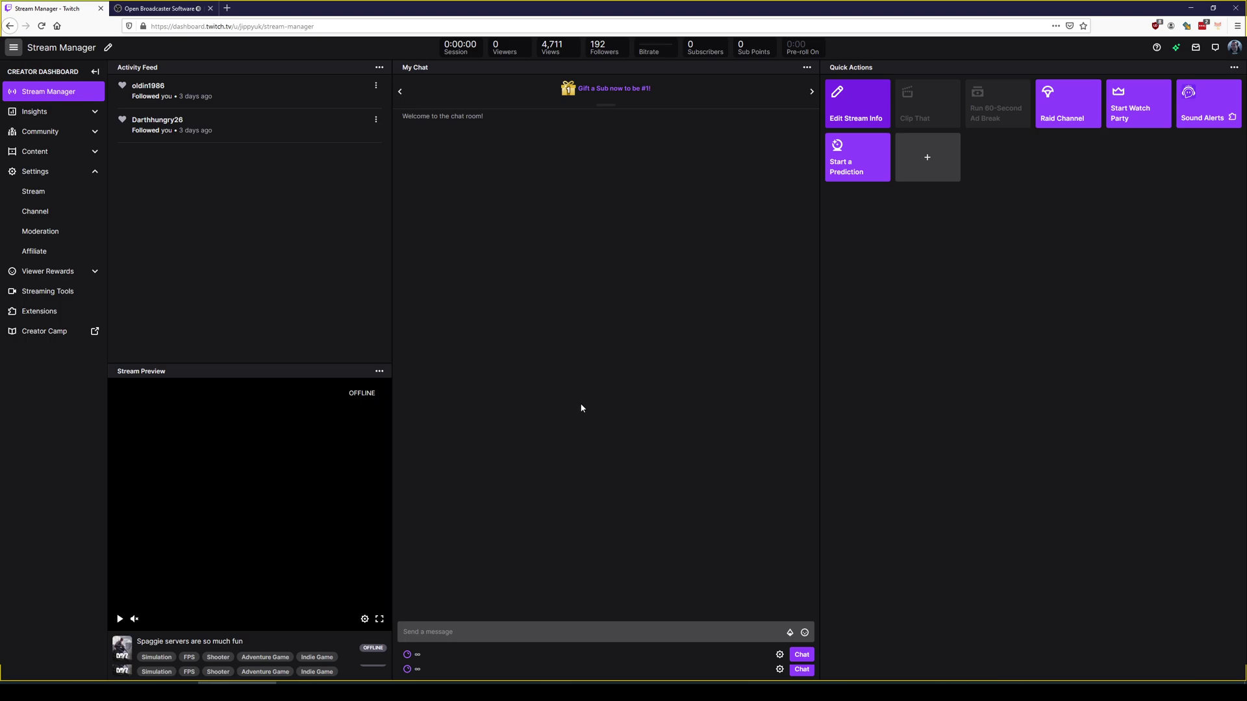
Switch from the Firefox Twitch dashboard back to the OBS Studio window
key(alt+Tab)
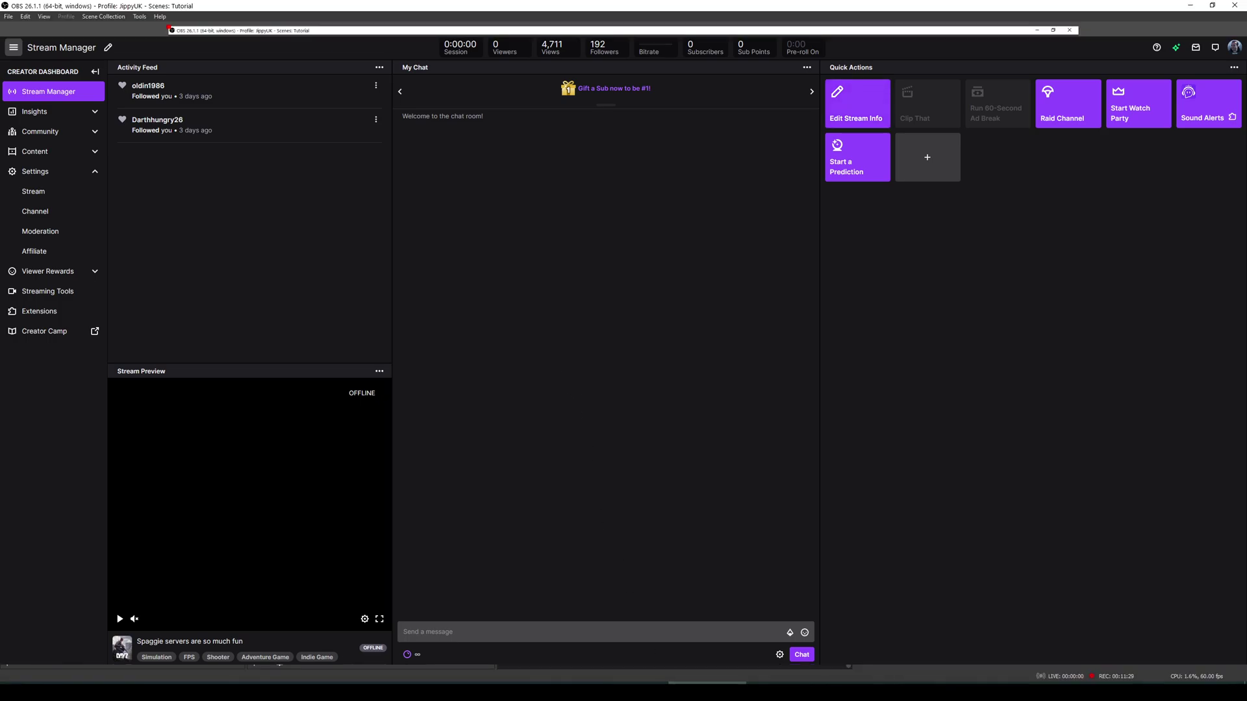